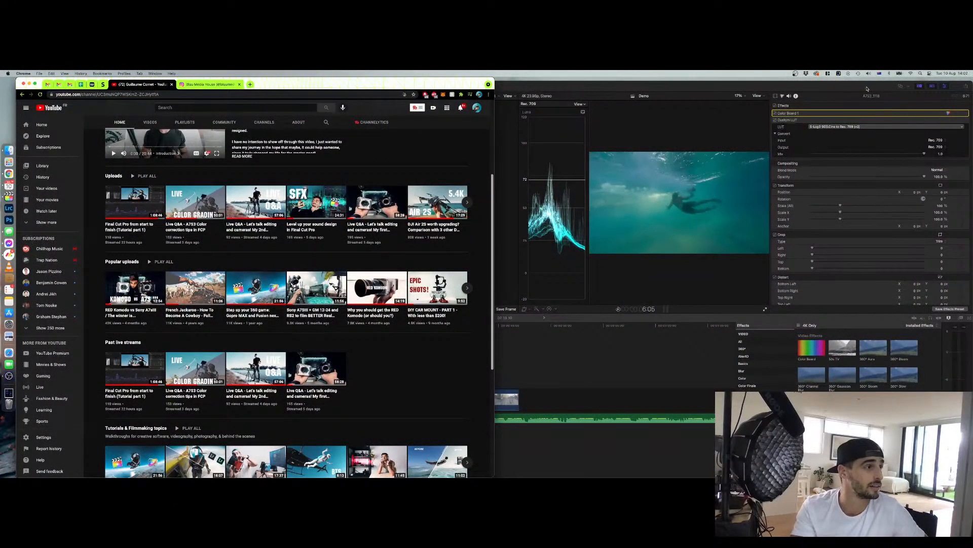
Switch to Final Cut Pro and play back the Demo timeline from the last clip
left_click(867, 88)
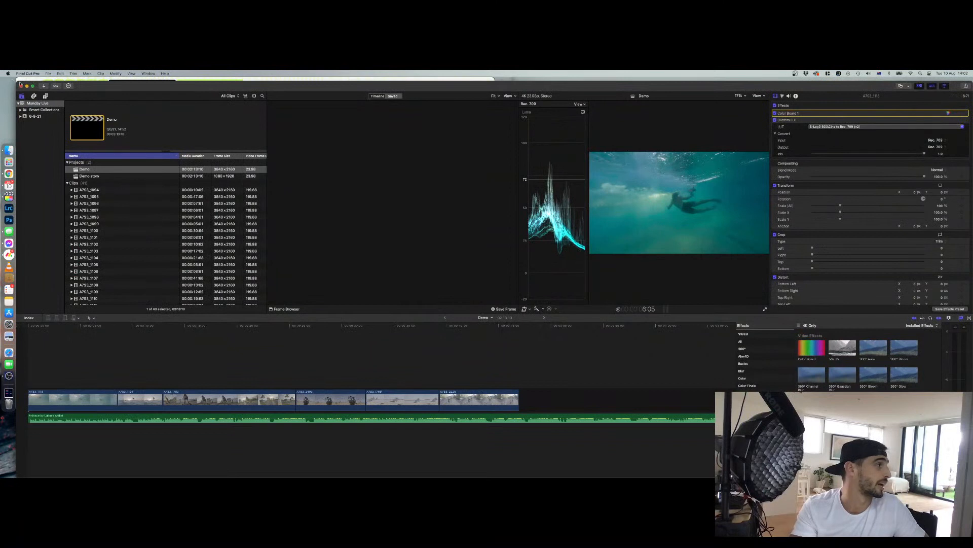
left_click_drag(18, 81, 20, 78)
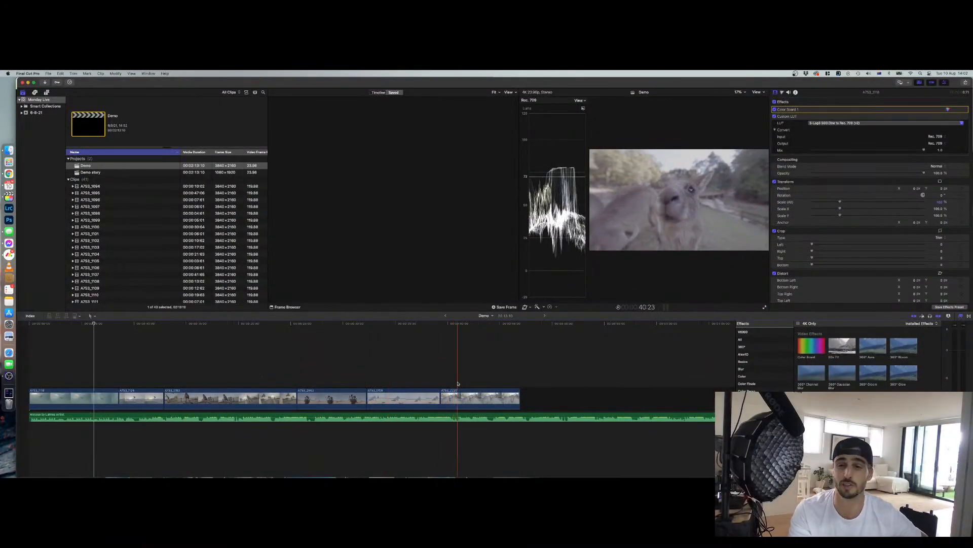
left_click(500, 395)
key("space")
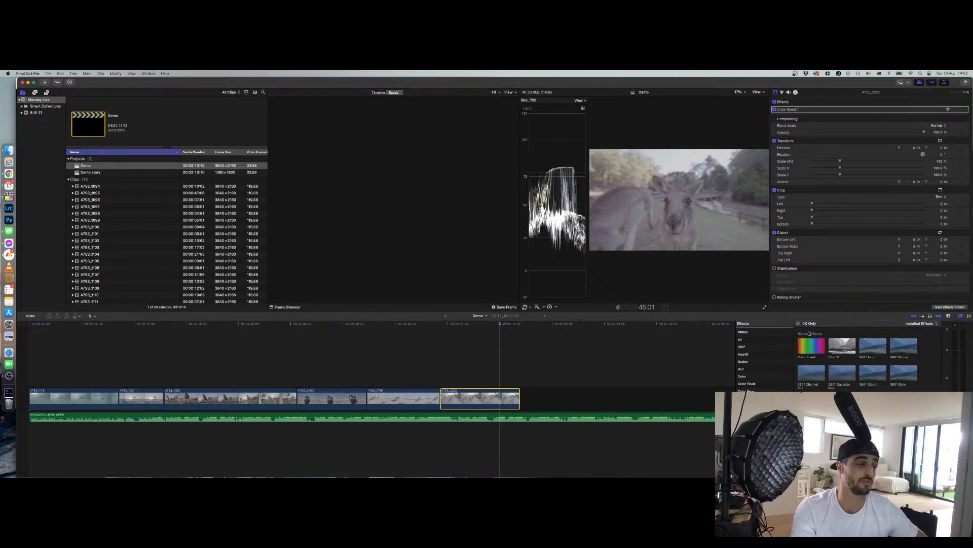
left_click(962, 316)
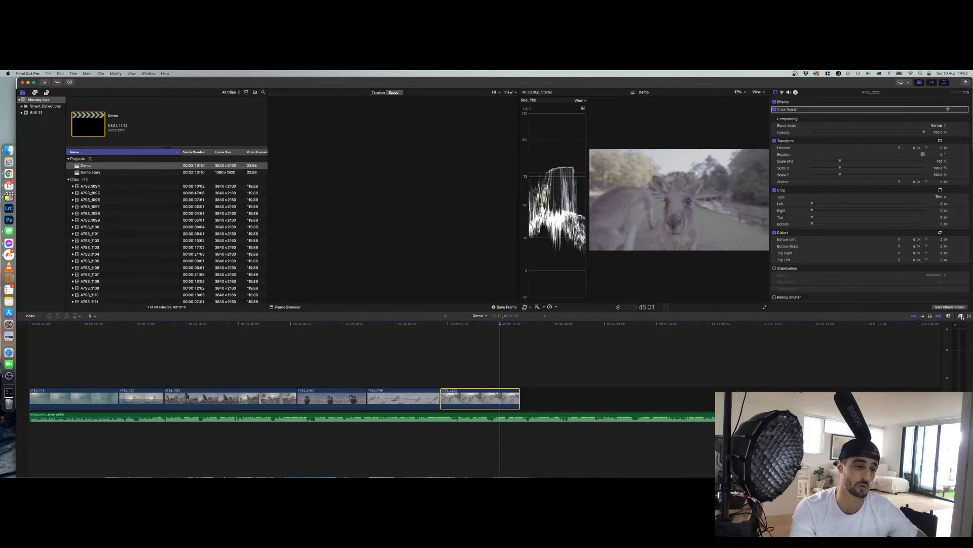
left_click(961, 317)
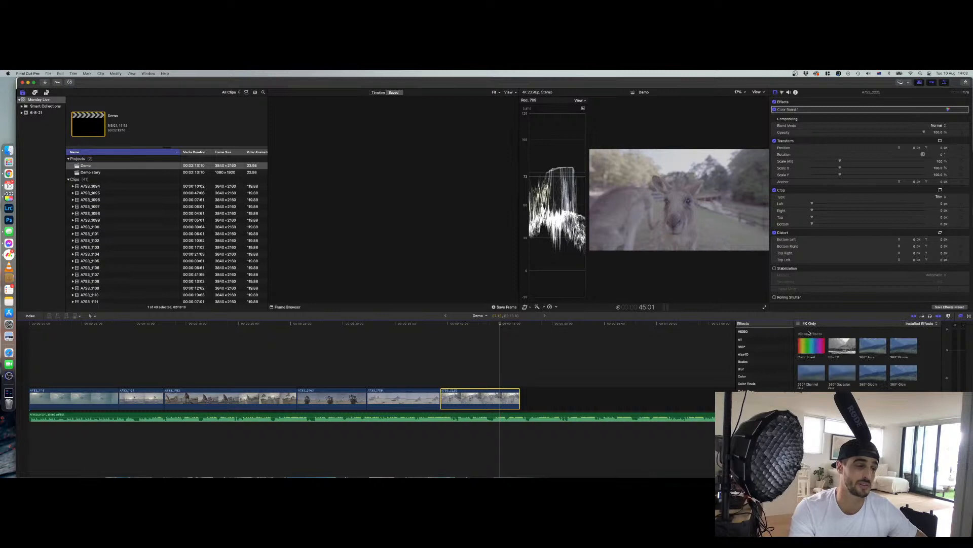
left_click(480, 396)
double_click(815, 345)
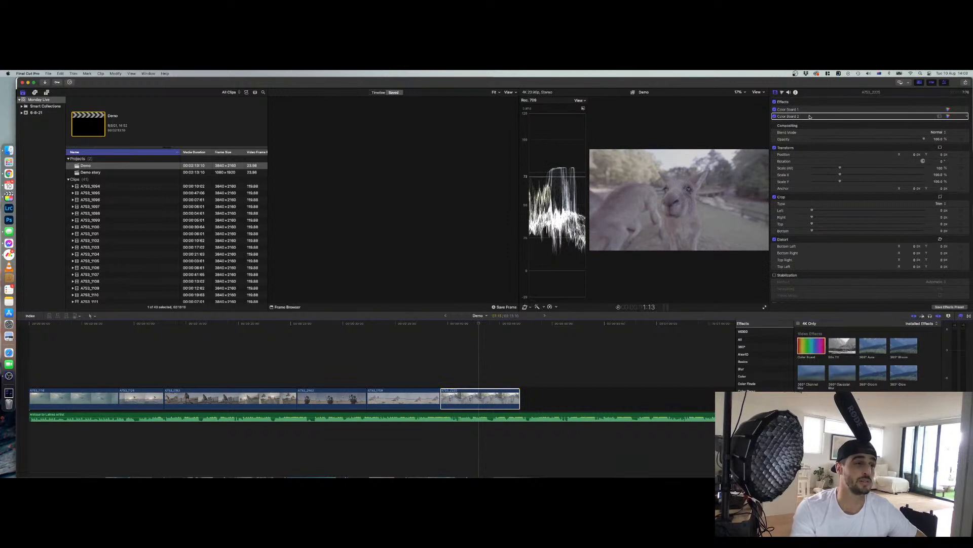
key("Delete")
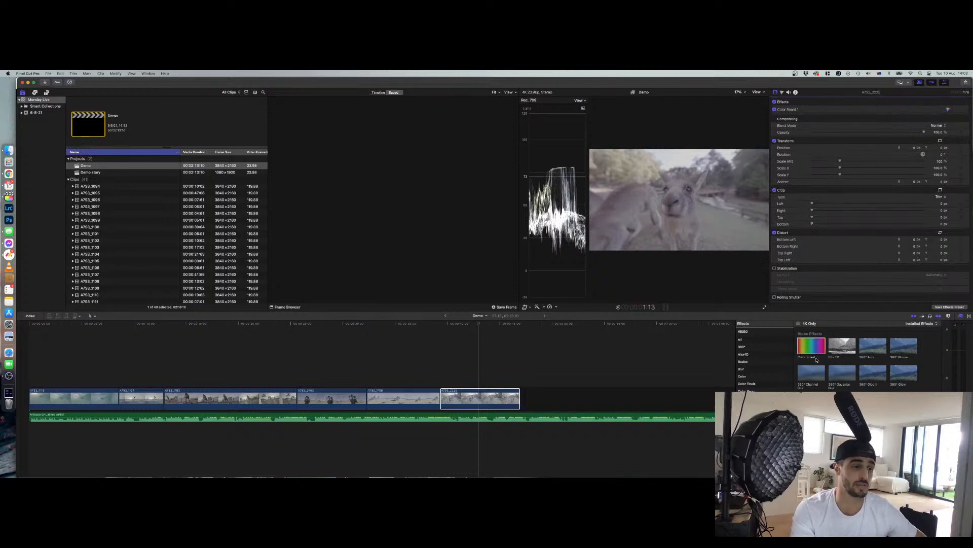
Apply a Gaussian blur effect to the last clip in the timeline and set its amount to about 43.87
left_click(746, 370)
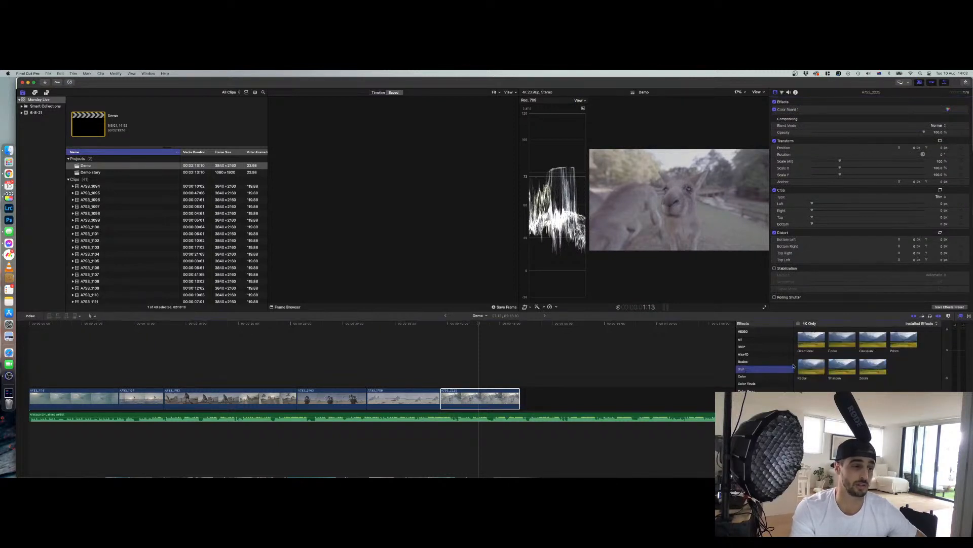
left_click_drag(880, 338, 480, 398)
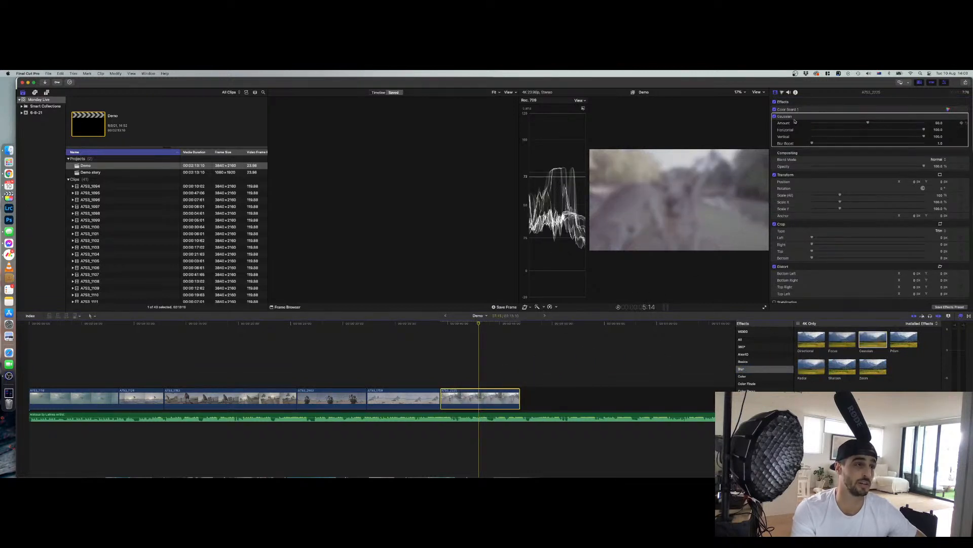
left_click_drag(794, 116, 793, 113)
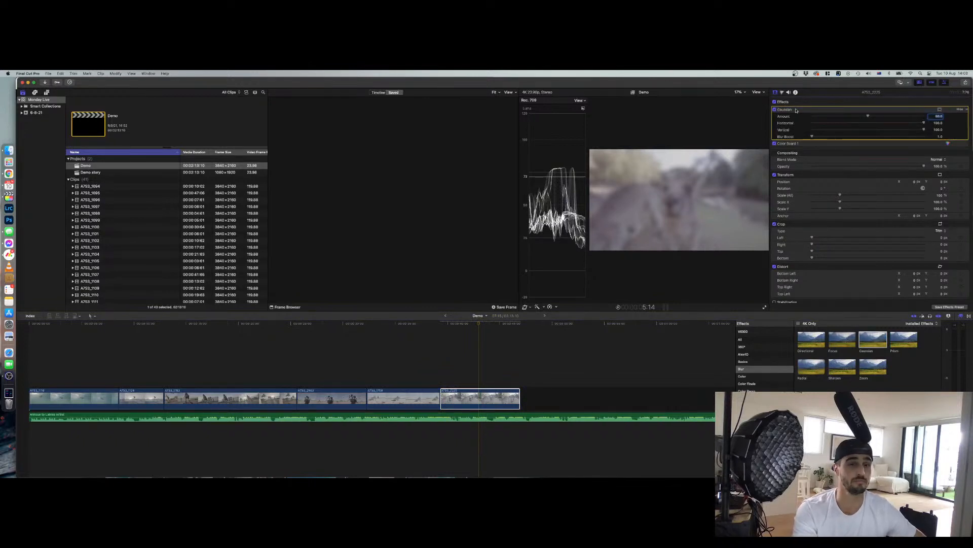
left_click_drag(789, 144, 789, 112)
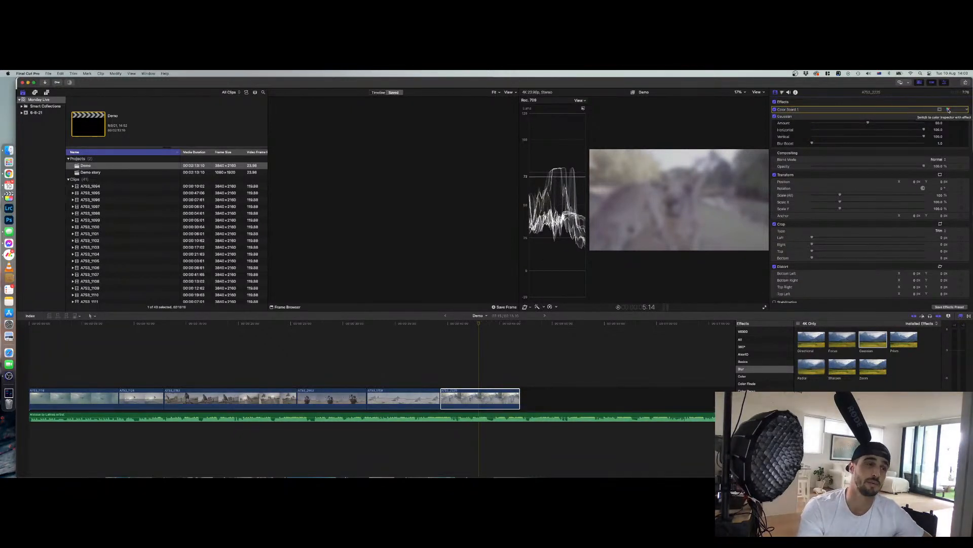
left_click_drag(791, 117, 793, 103)
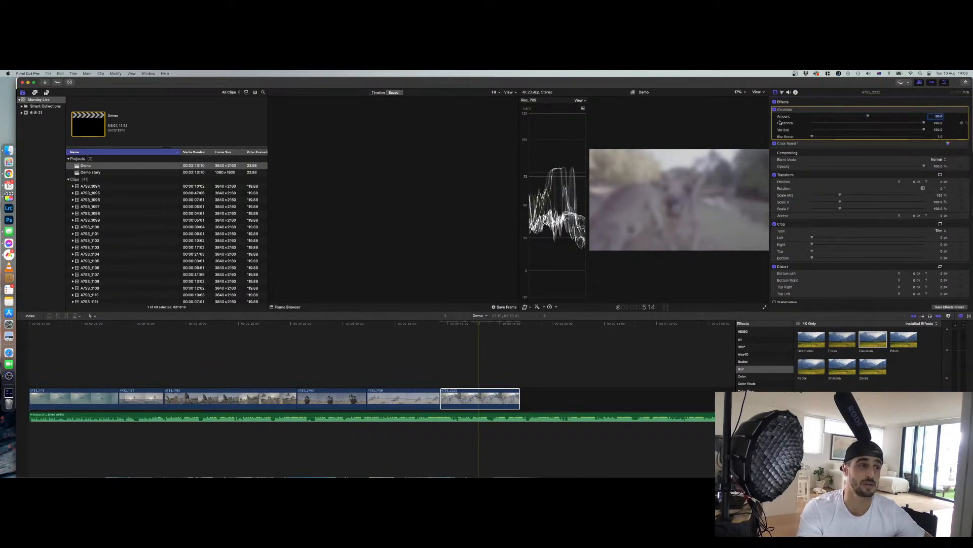
left_click_drag(789, 145, 788, 111)
mouse_move(868, 123)
left_mouse_down()
mouse_move(813, 123)
mouse_move(905, 124)
mouse_move(843, 124)
mouse_move(859, 125)
left_mouse_up()
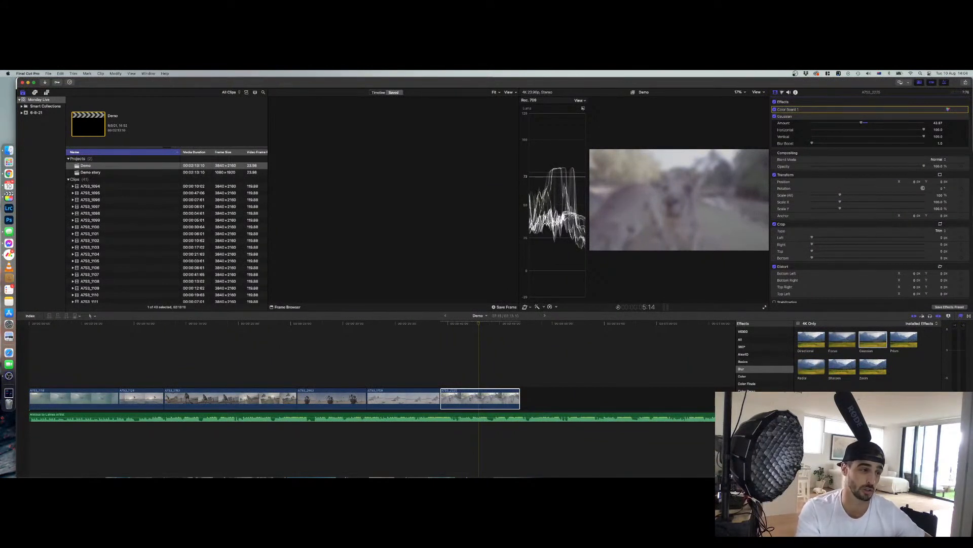
Browse the effect categories and apply the Custom LUT effect to the last clip, leaving its LUT at None
left_click(760, 363)
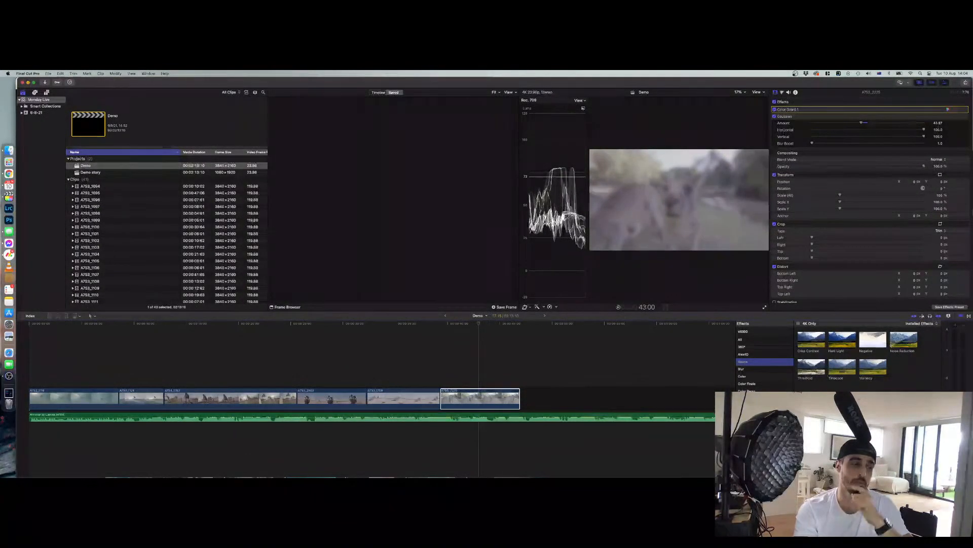
scroll(765, 358, "down", 5)
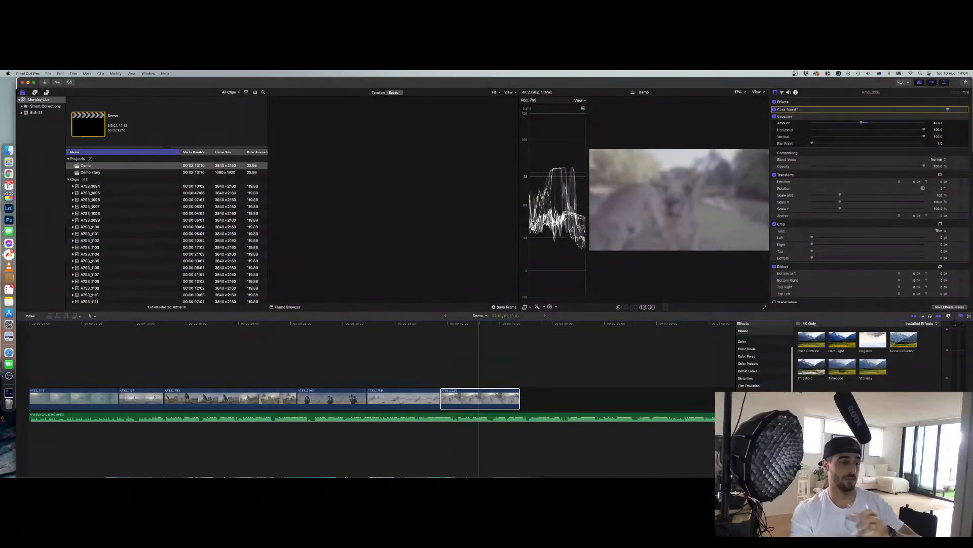
left_click(749, 400)
left_click(749, 408)
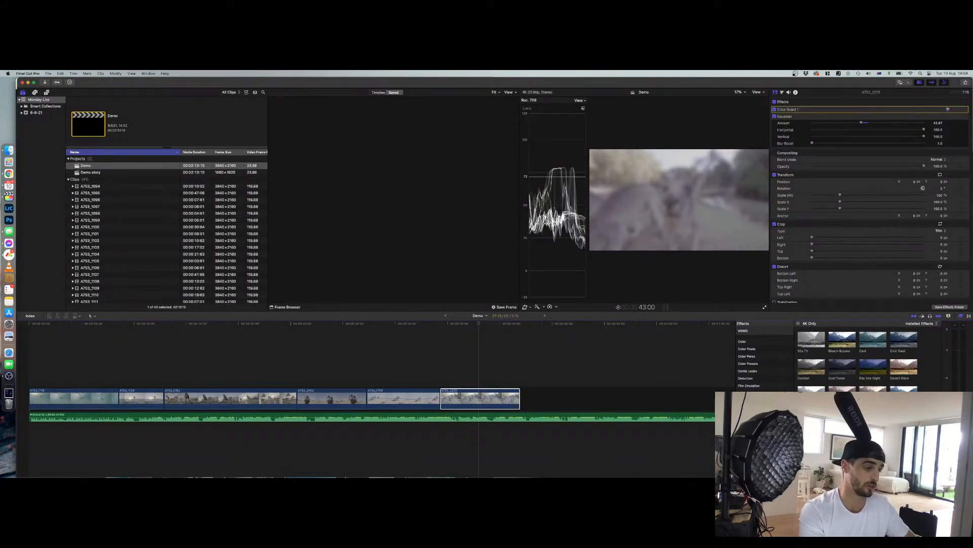
scroll(745, 358, "up", 3)
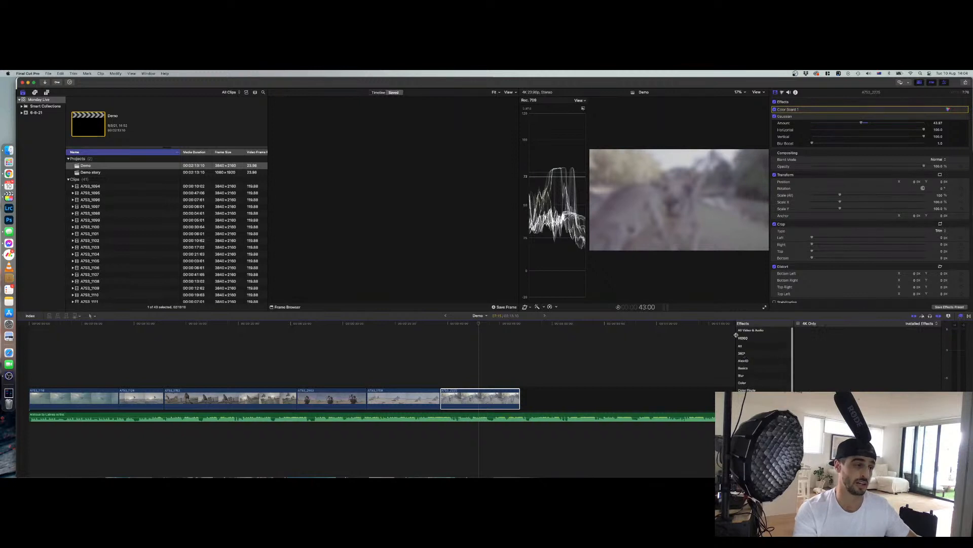
left_click(752, 330)
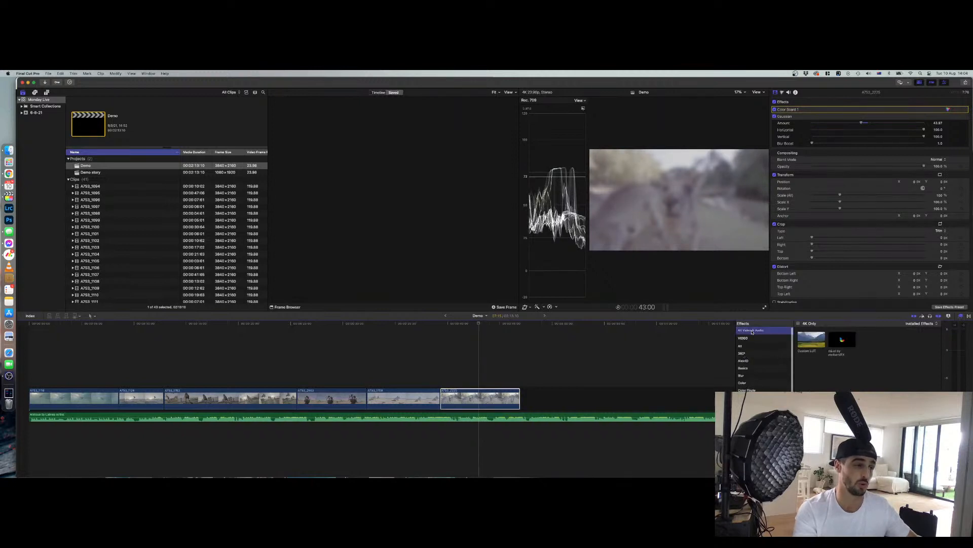
double_click(812, 339)
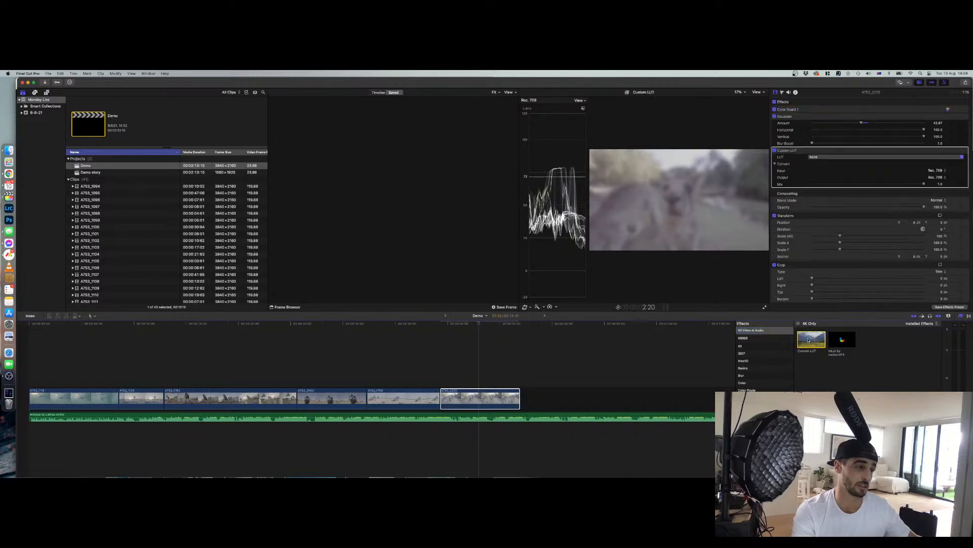
left_click(816, 158)
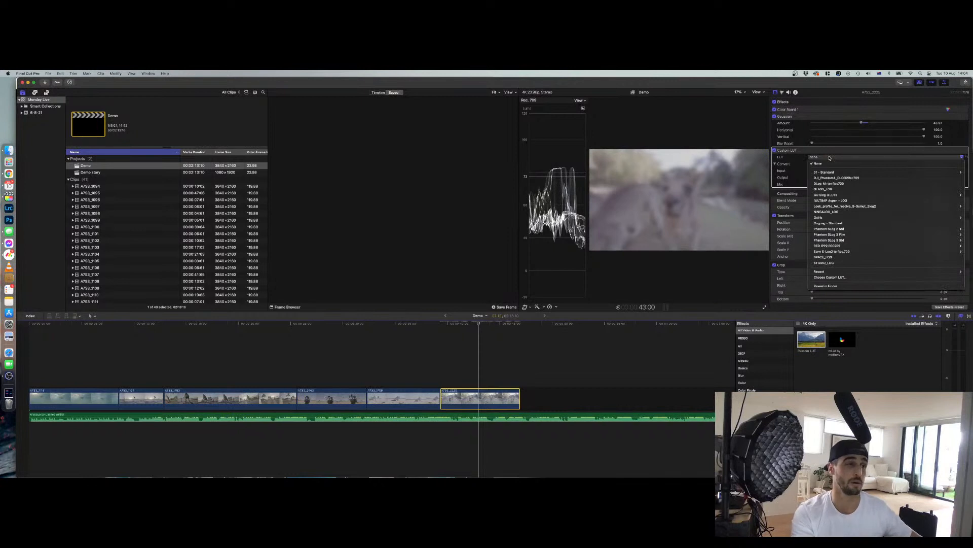
left_click(829, 158)
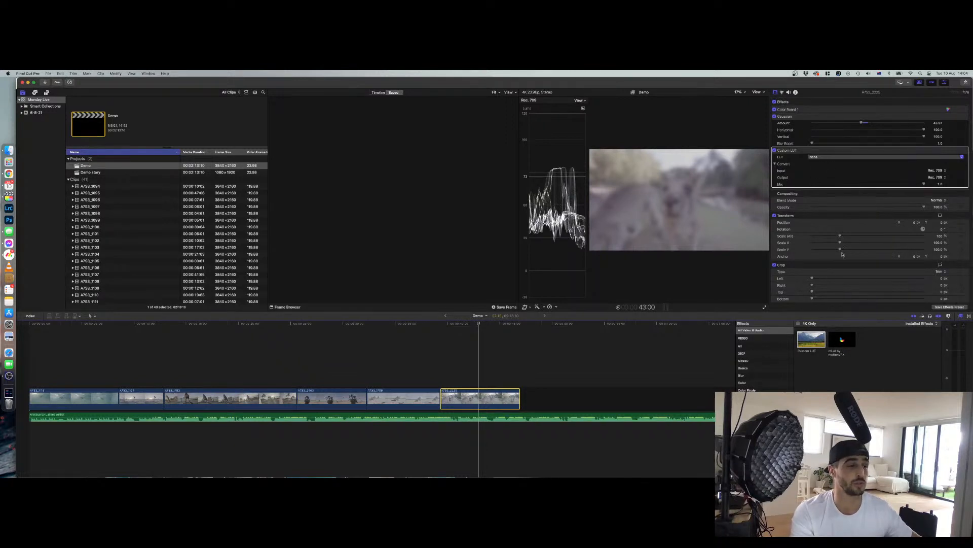
Open the Demo story project
scroll(842, 259, "down", 5)
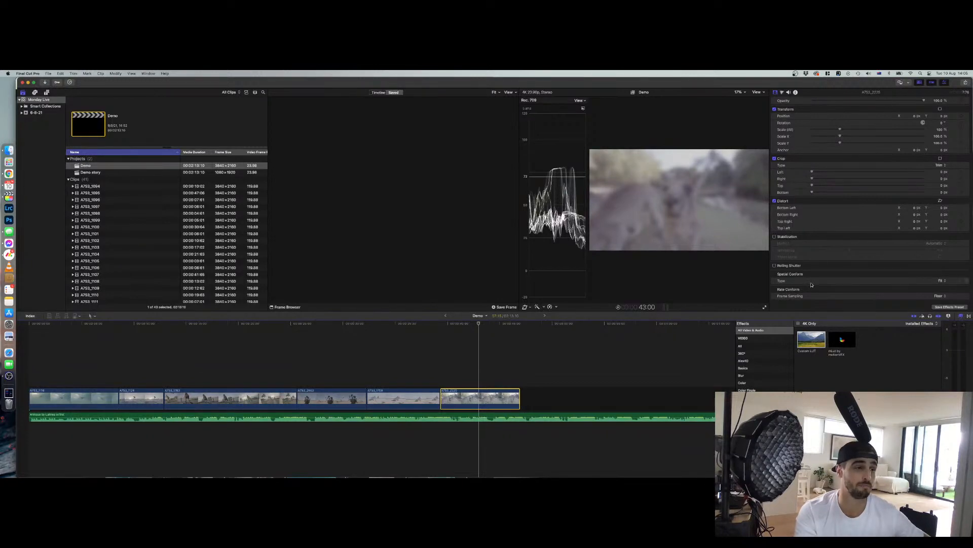
left_click(489, 396)
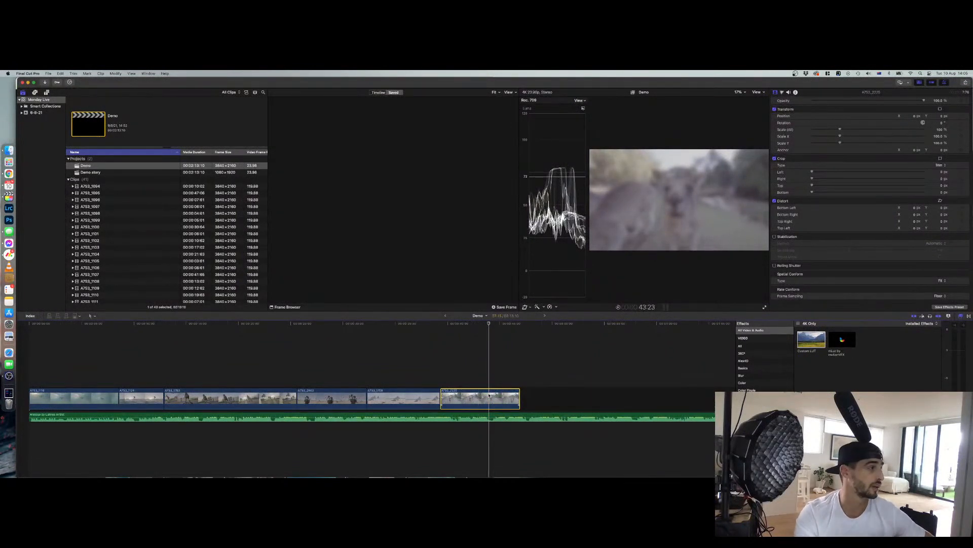
double_click(97, 172)
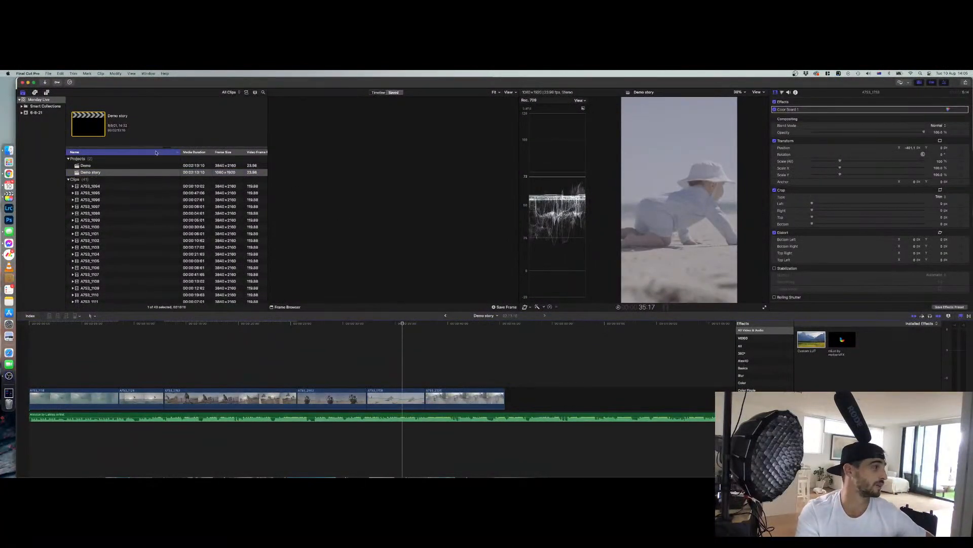
Set the second-to-last clip's Spatial Conform type to Fill and shift it horizontally to reframe the child
left_click(400, 399)
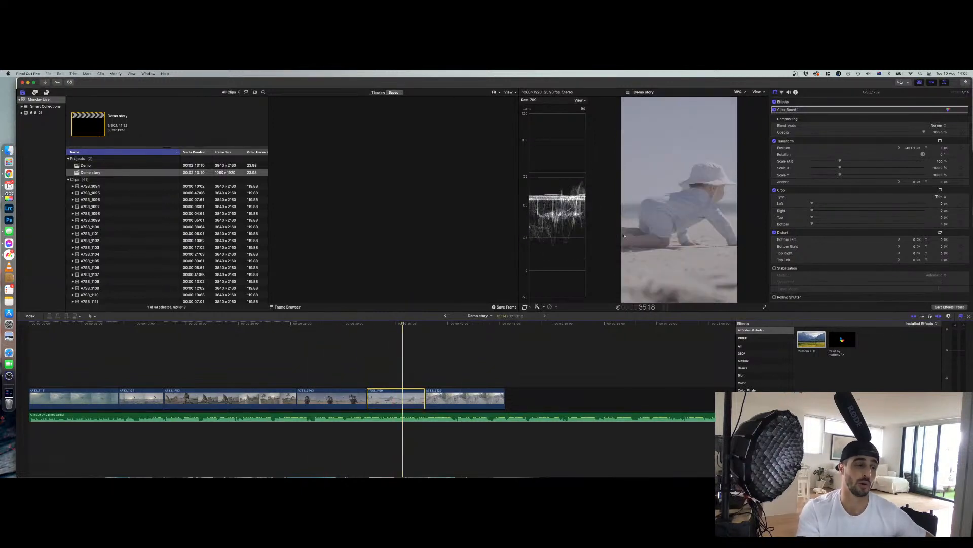
scroll(836, 268, "down", 2)
left_click(942, 296)
left_click(938, 295)
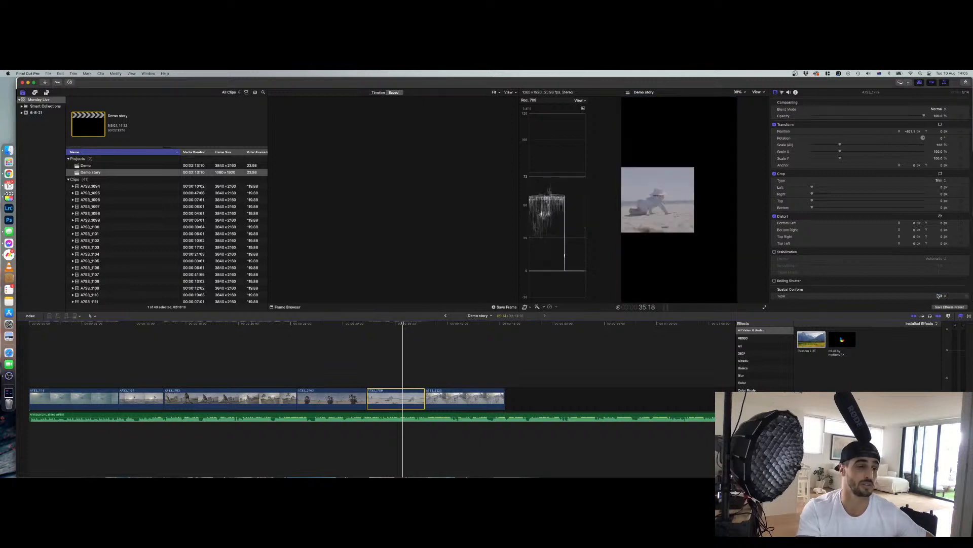
left_click(965, 132)
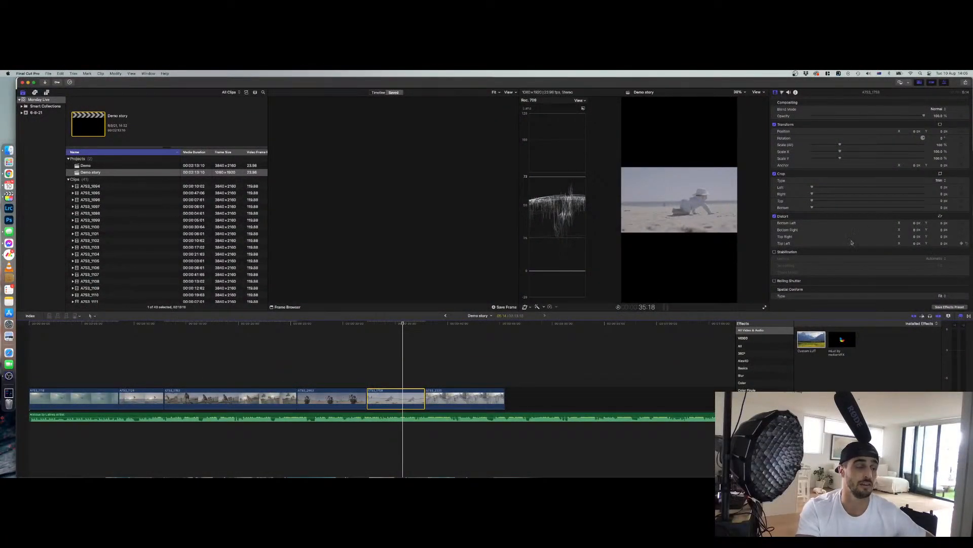
left_click(942, 296)
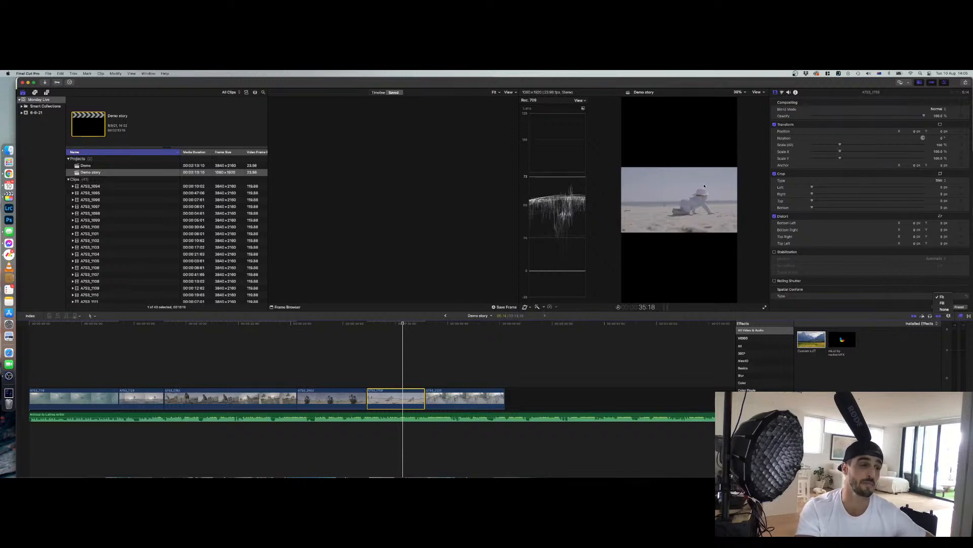
left_click(944, 303)
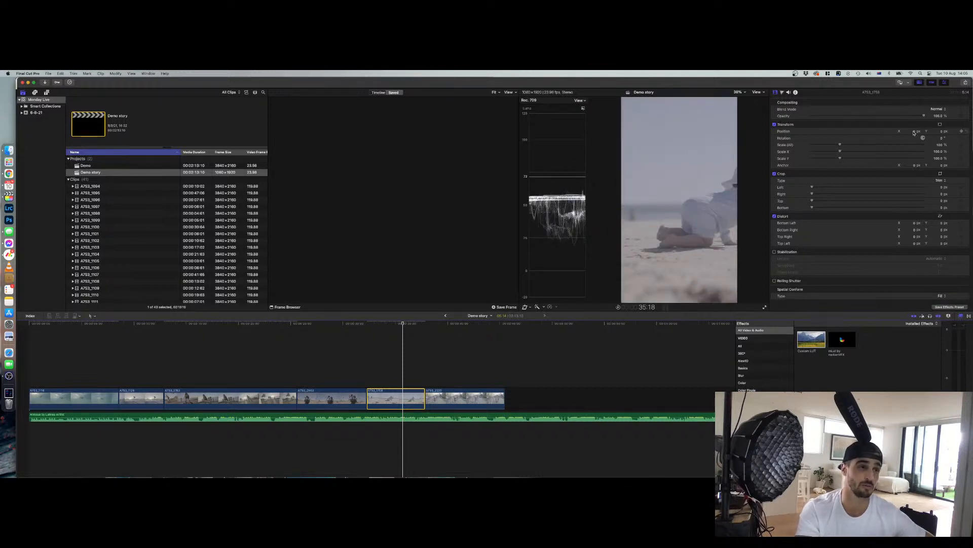
left_click_drag(915, 132, 914, 132)
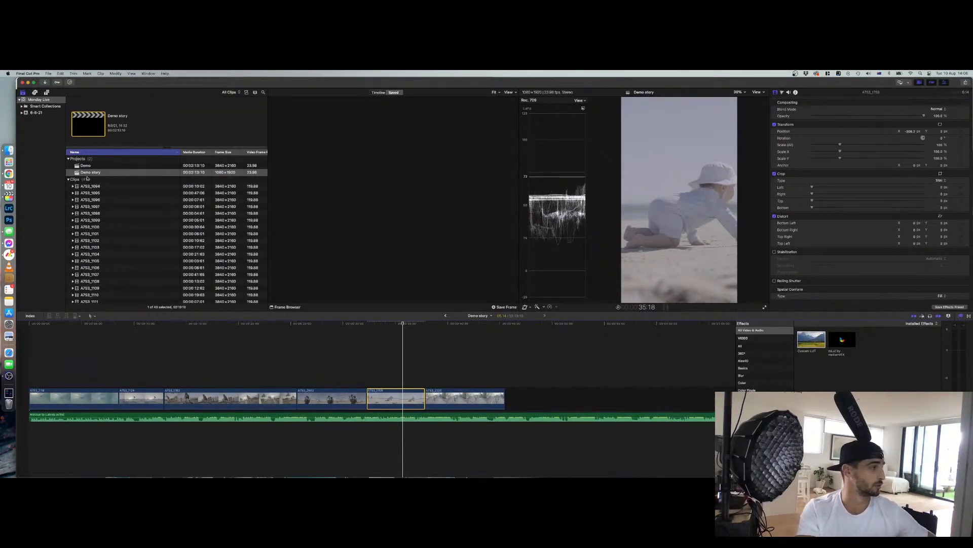
Return to the Demo project and remove the Gaussian and Custom LUT effects from the last clip
left_click(445, 315)
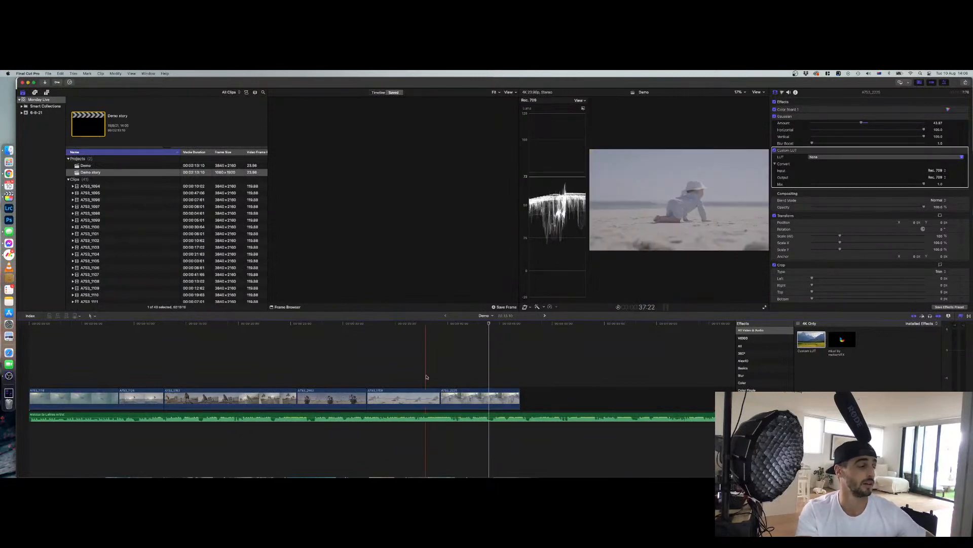
left_click(475, 396)
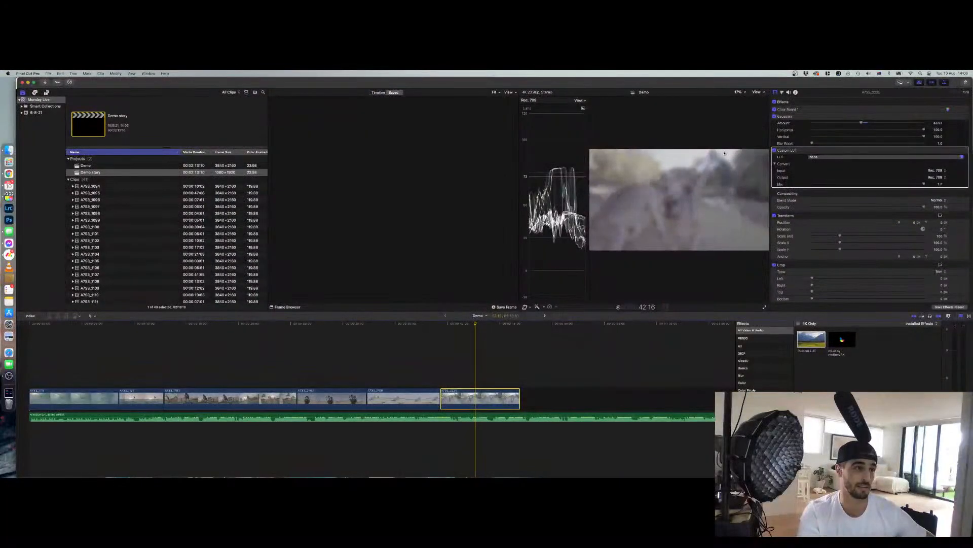
left_click(802, 117)
key("Delete")
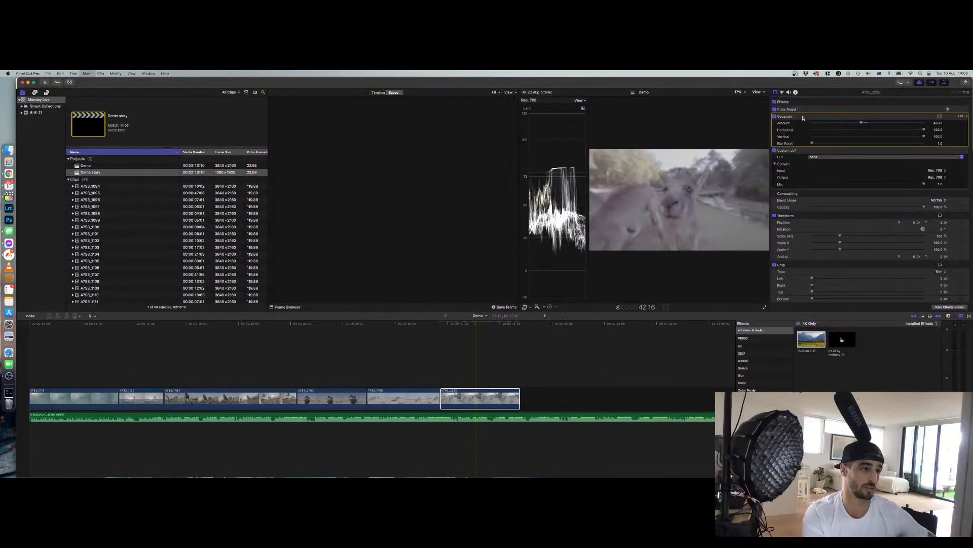
left_click(803, 118)
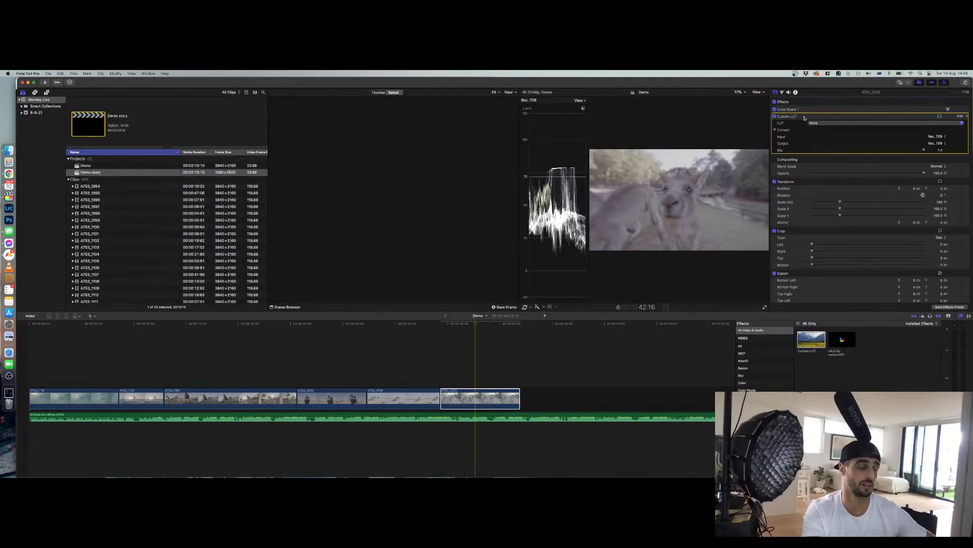
key("Delete")
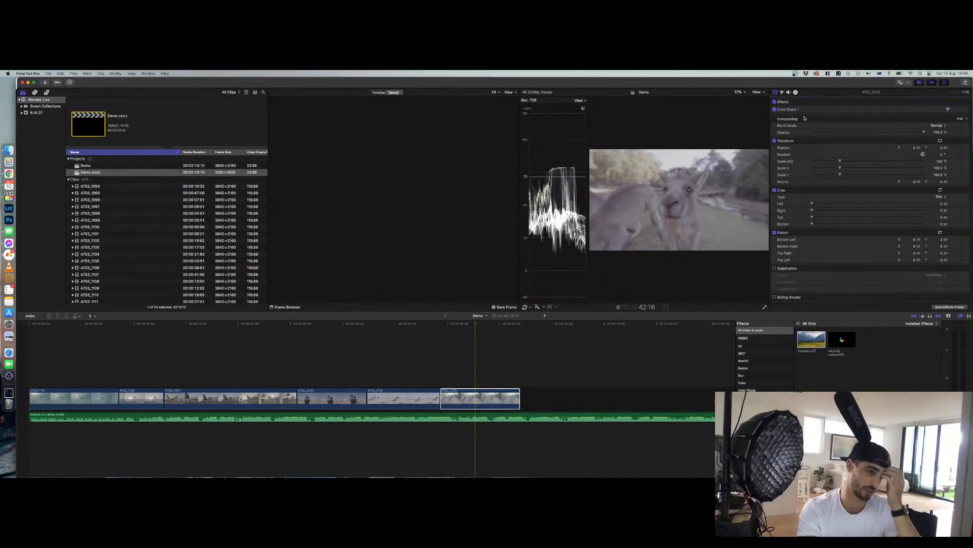
Open the last clip's Rate Conform Frame Sampling options and close them without changing the setting
scroll(836, 182, "down", 3)
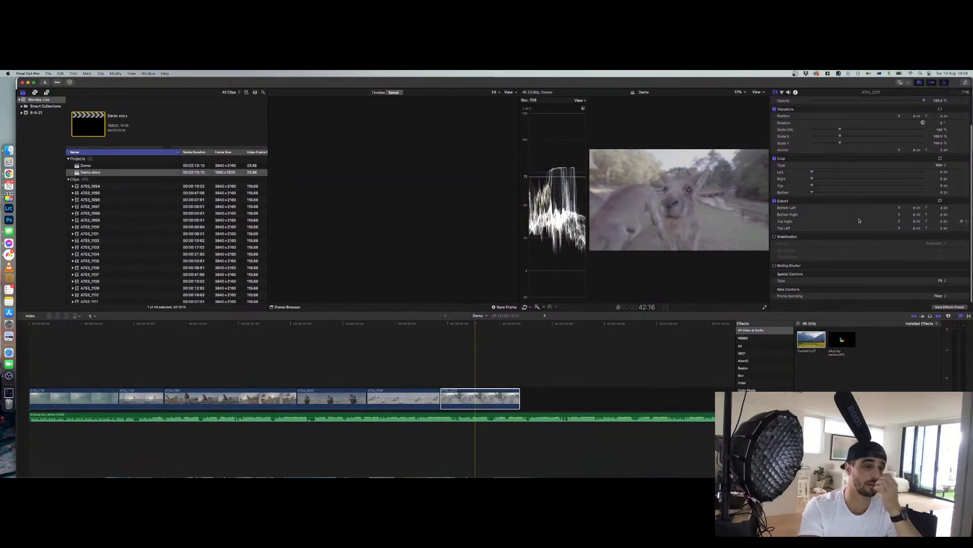
left_click(944, 297)
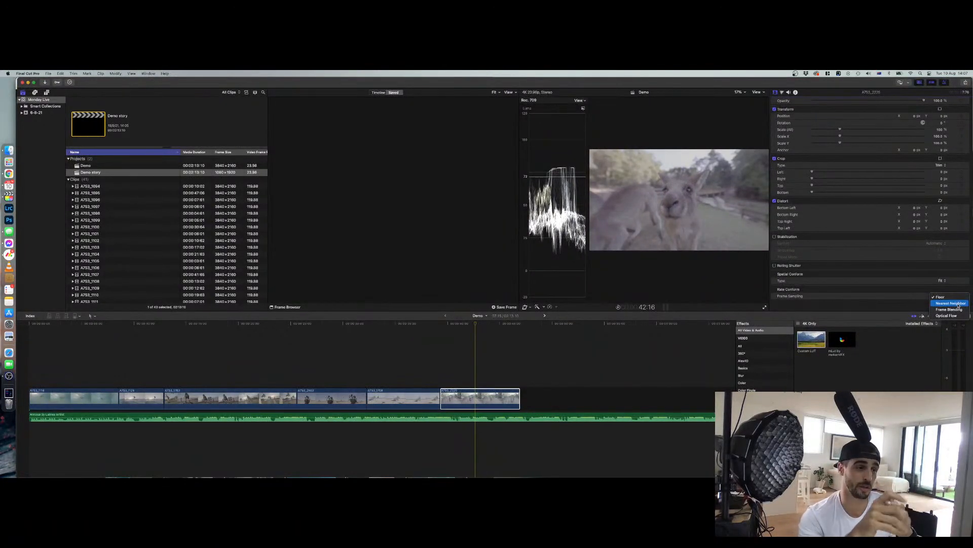
left_click(878, 295)
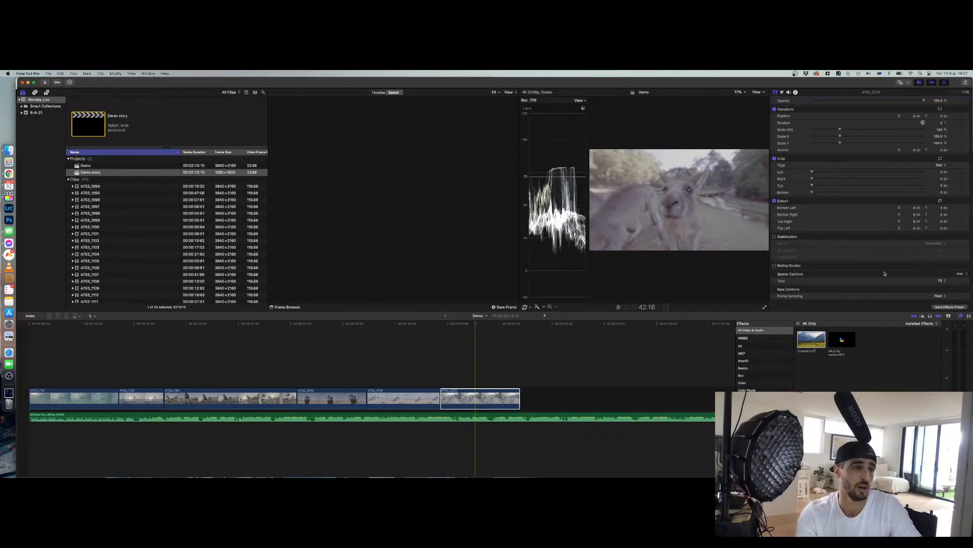
Apply the Custom LUT effect to the last clip again and choose a camera LUT from the custom LUT list
scroll(884, 276, "up", 3)
double_click(812, 340)
left_click(883, 123)
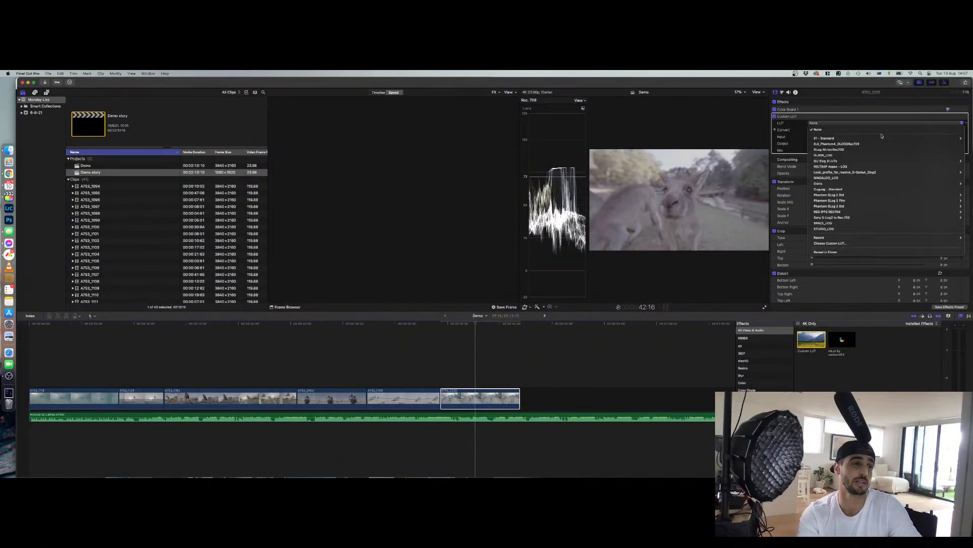
mouse_move(816, 200)
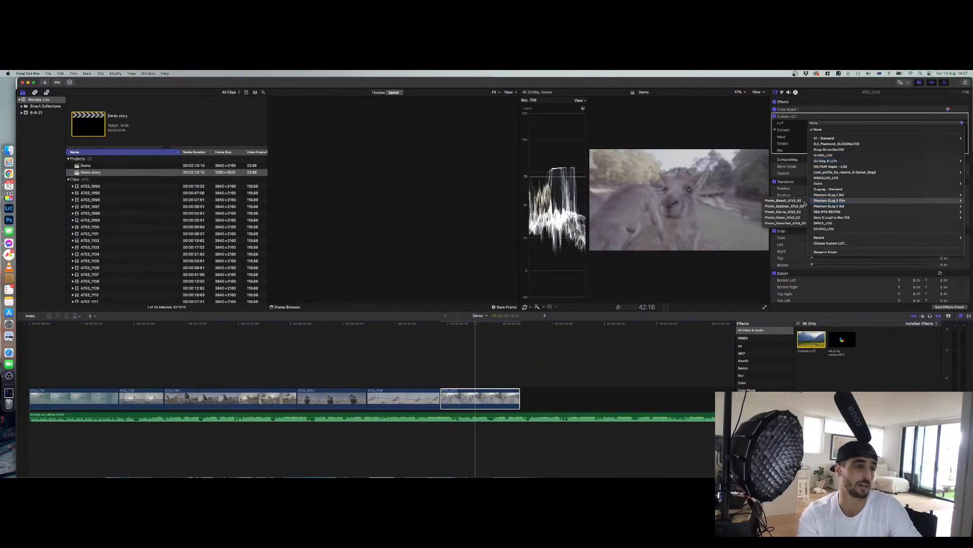
left_click(785, 223)
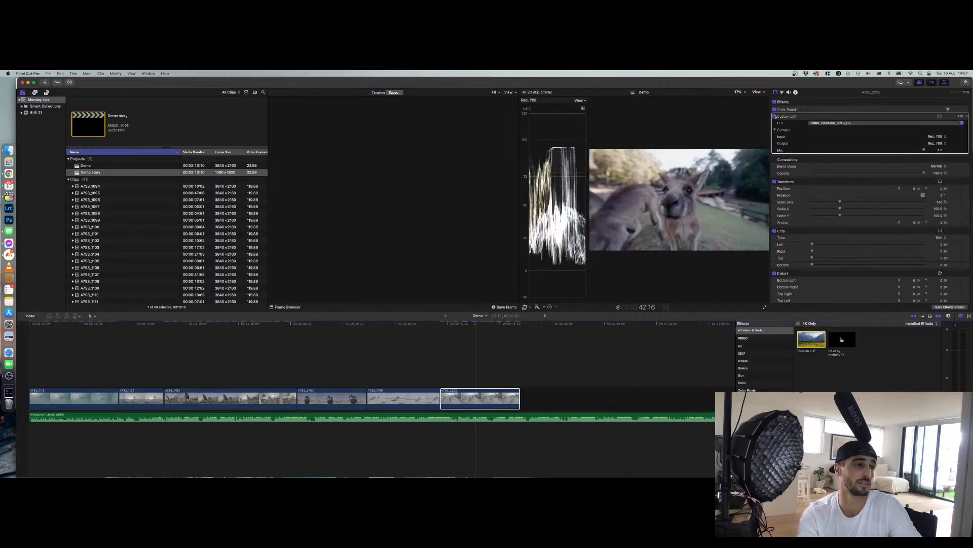
In the clip's Color Board, raise midtone exposure slightly and shift the shadows' colour towards a warmer hue
left_click(948, 110)
left_click_drag(906, 155, 906, 152)
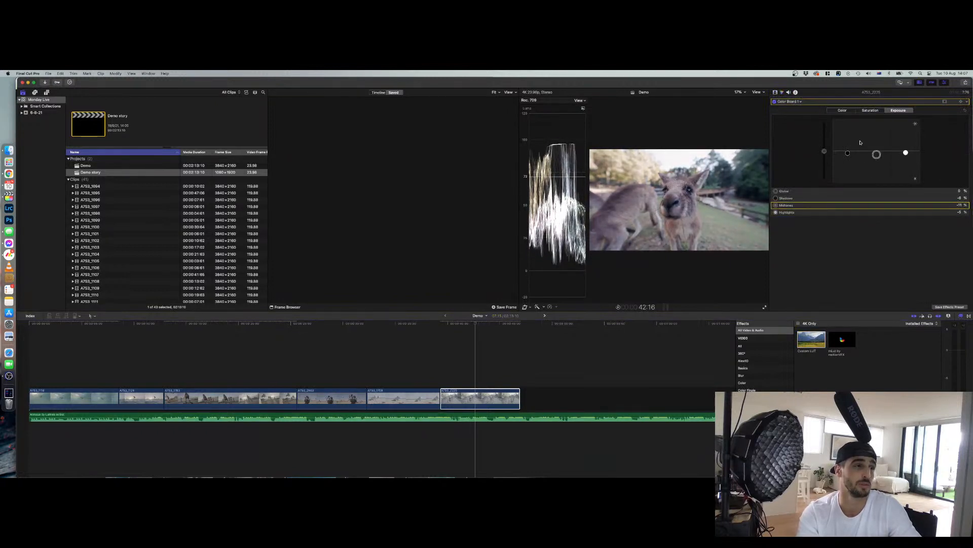
left_click(844, 110)
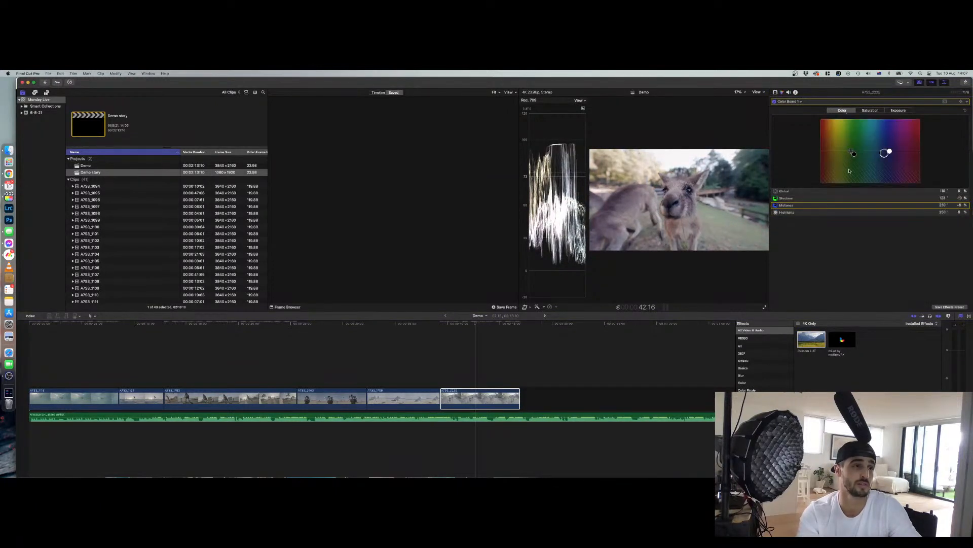
left_click_drag(854, 153, 906, 149)
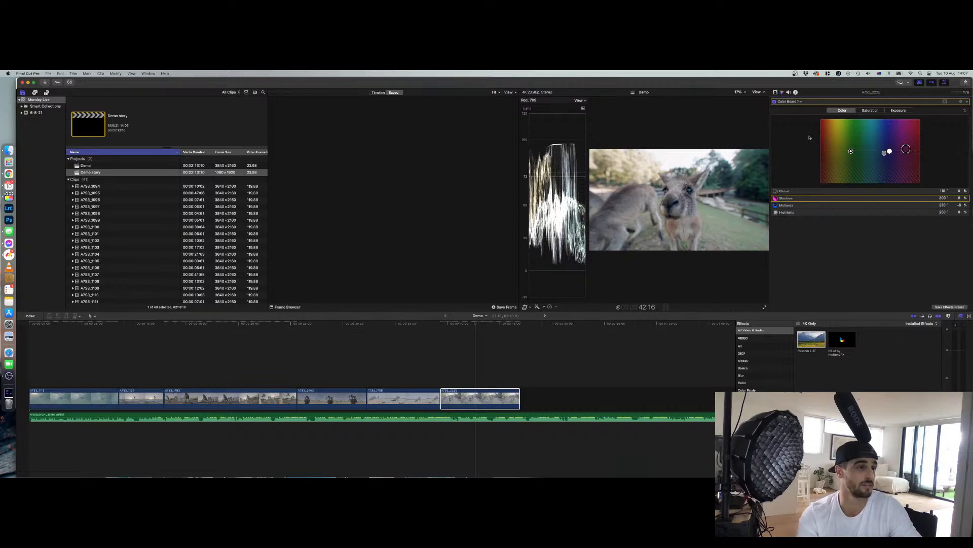
left_click(776, 92)
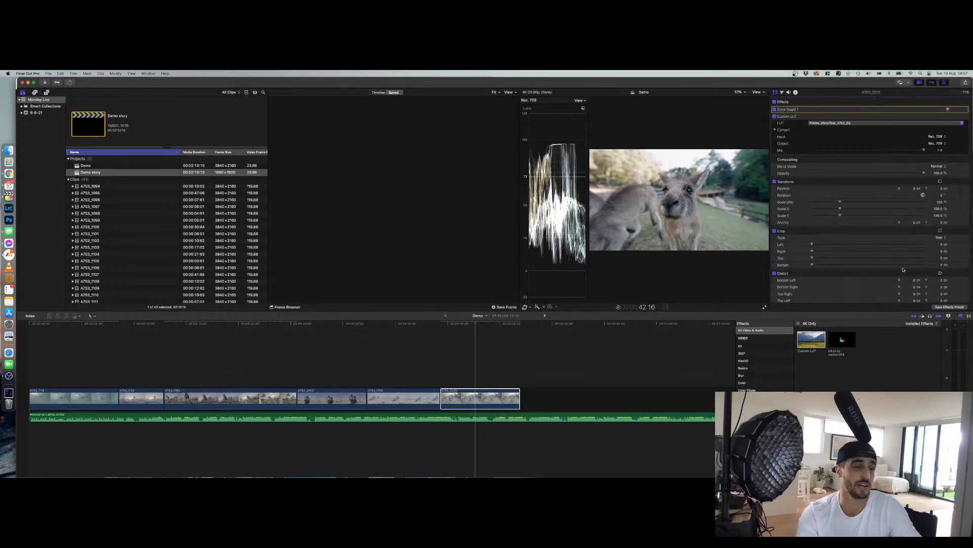
Save the clip's Color Board and Custom LUT settings as an effects preset named Effects Preset
left_click(952, 307)
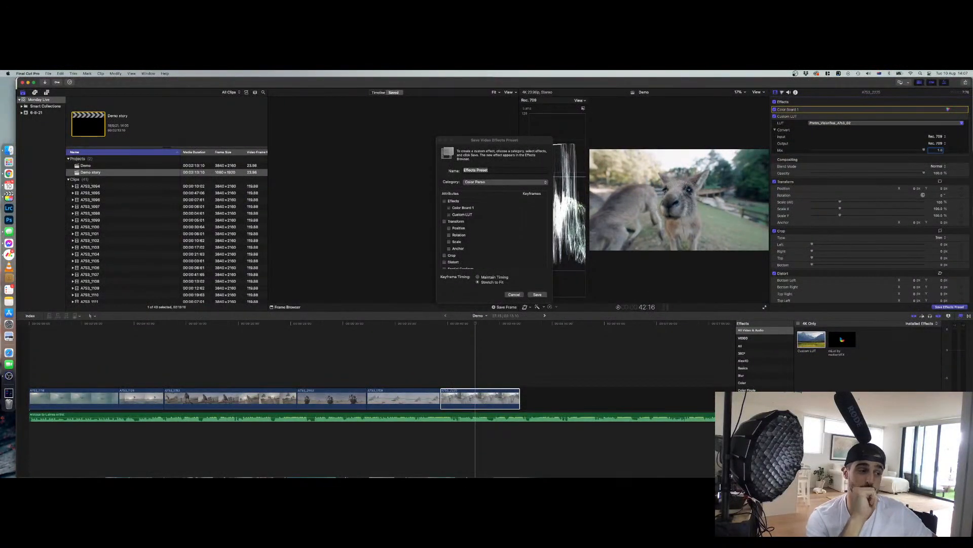
left_click(537, 294)
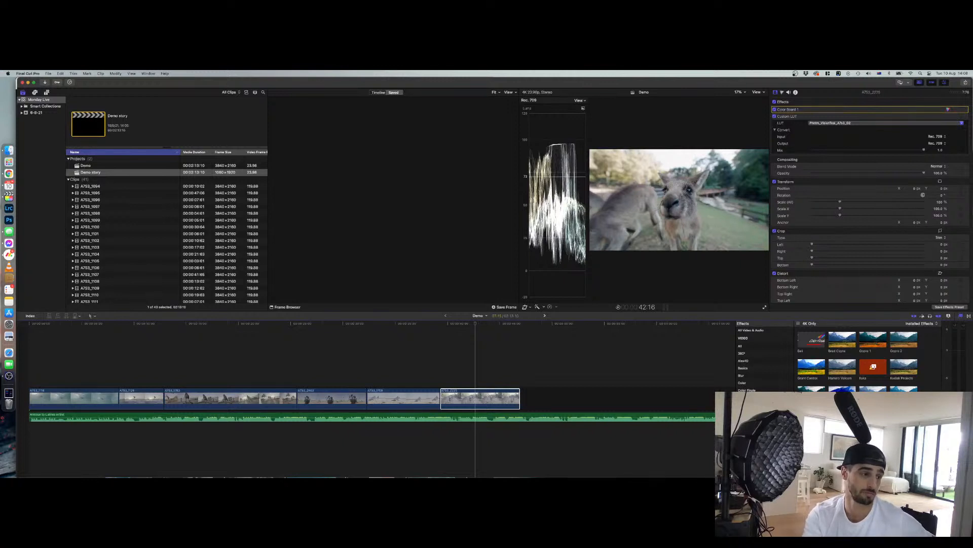
Browse to the audio effects and apply Channel EQ to the last clip in the timeline
scroll(763, 357, "down", 10)
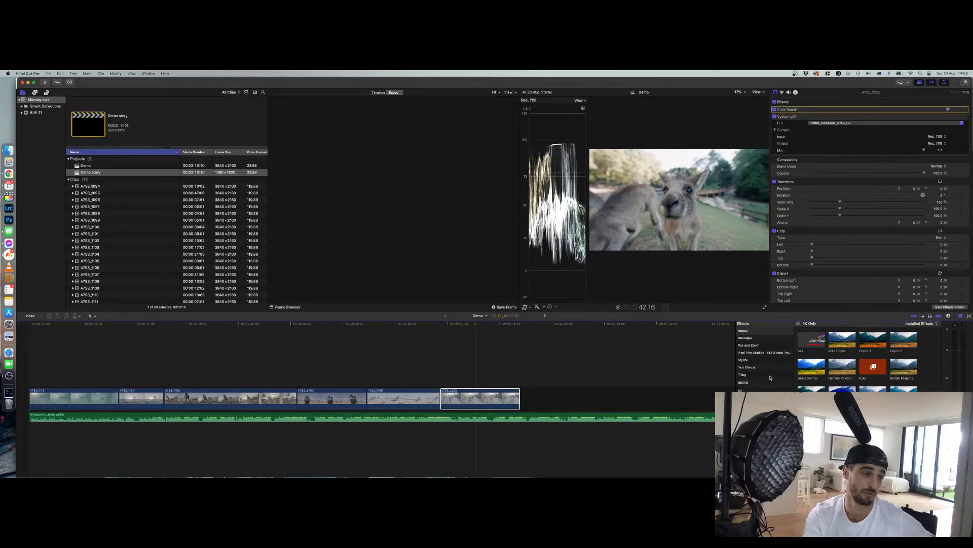
left_click(746, 390)
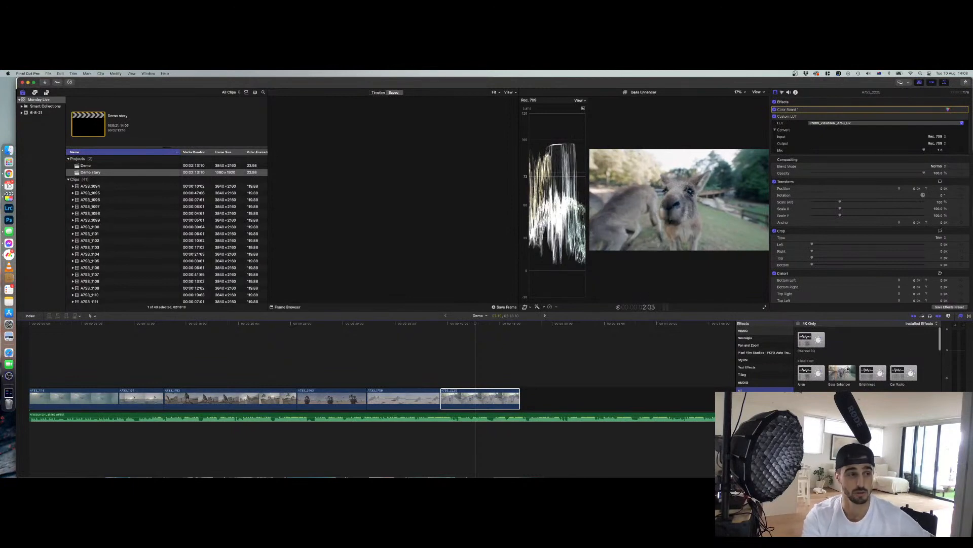
left_click(469, 404)
left_click_drag(468, 406, 468, 404)
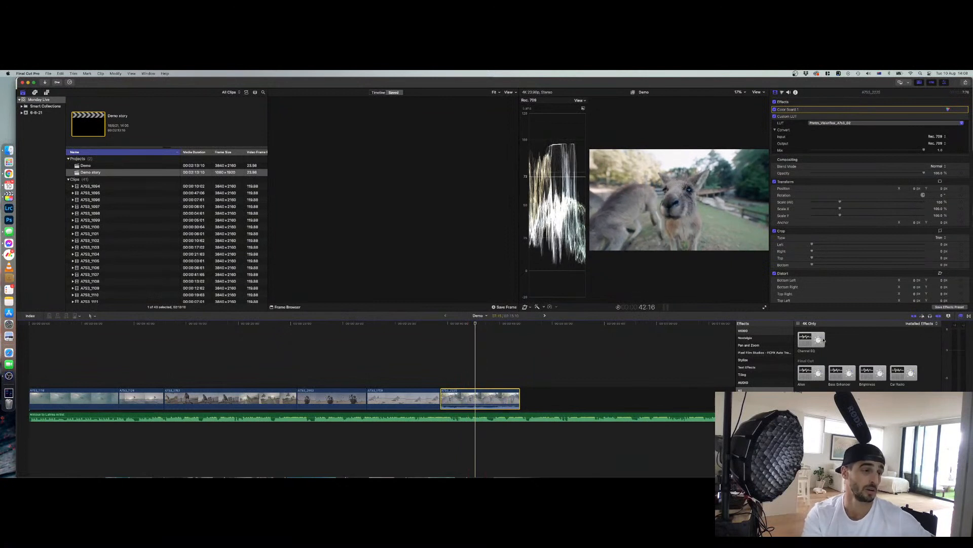
left_click_drag(816, 338, 471, 400)
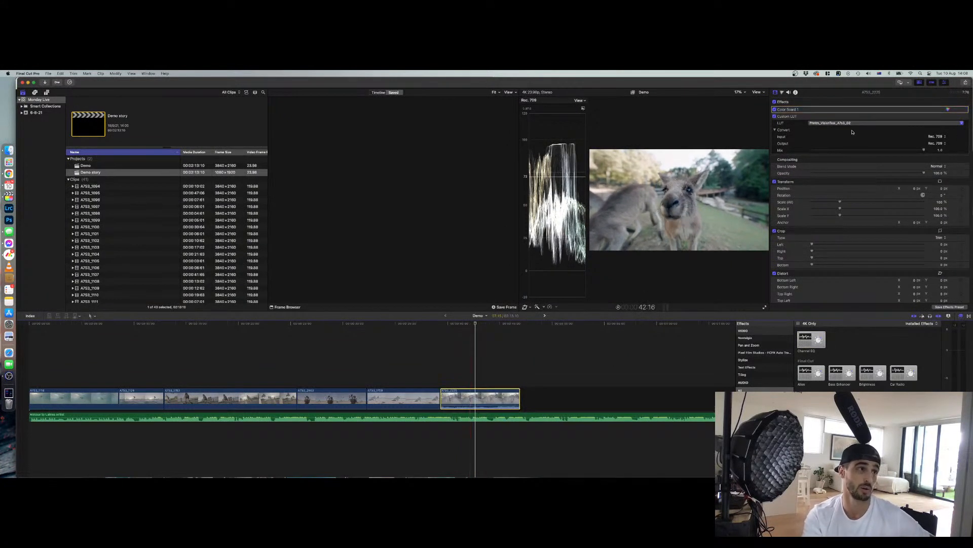
In the Channel EQ editor, cut the 114 Hz band by about 15 dB and enable the analyzer while playing back
left_click(788, 94)
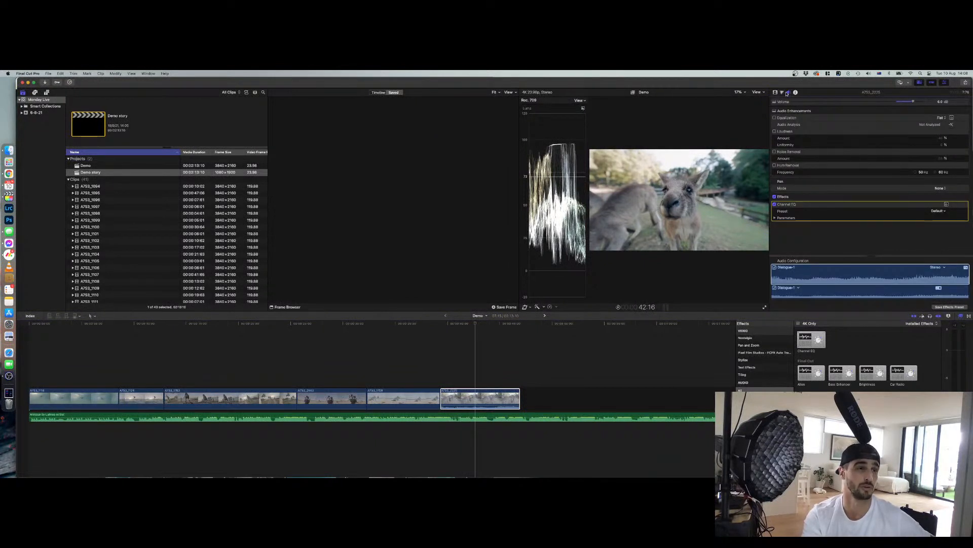
left_click(946, 205)
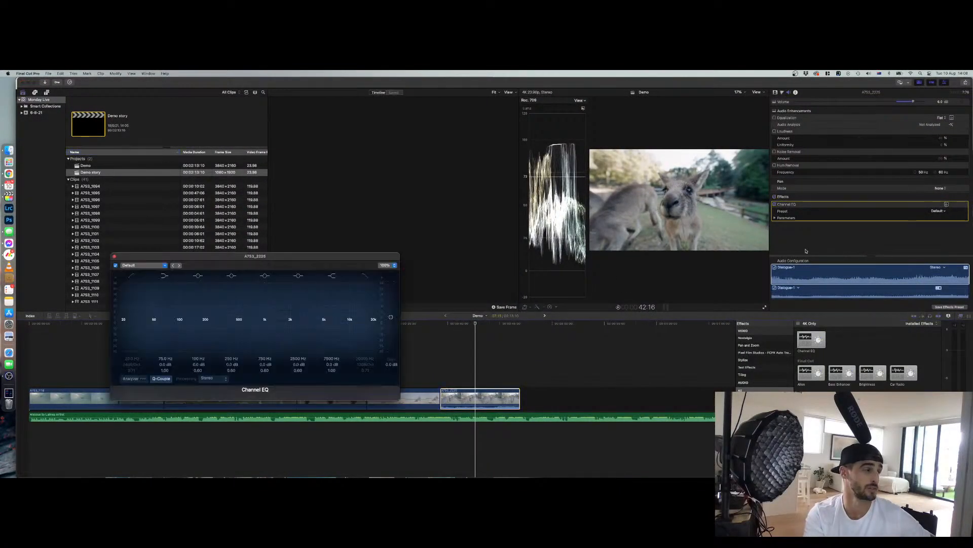
left_click_drag(349, 256, 551, 142)
mouse_move(385, 203)
left_mouse_down()
mouse_move(386, 173)
mouse_move(387, 230)
mouse_move(386, 212)
left_mouse_up()
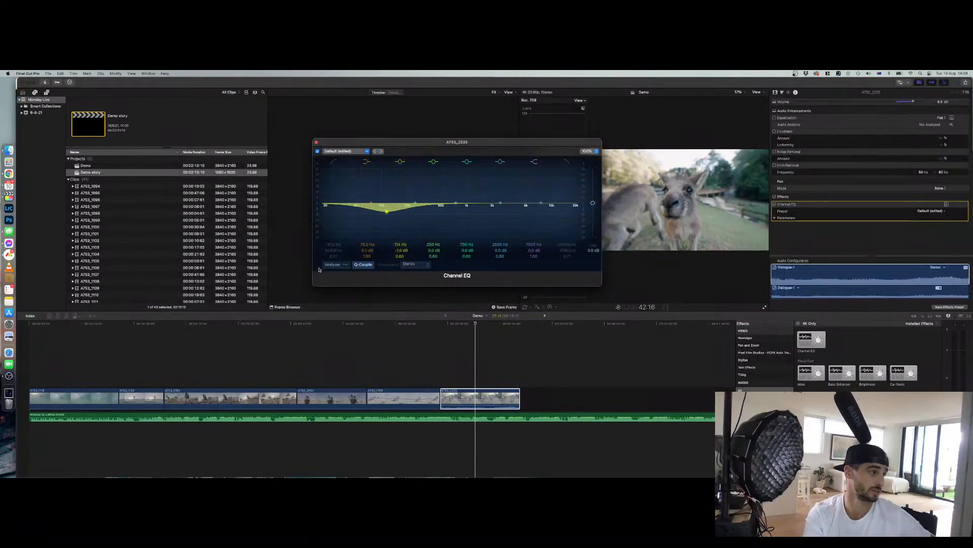
left_click(346, 267)
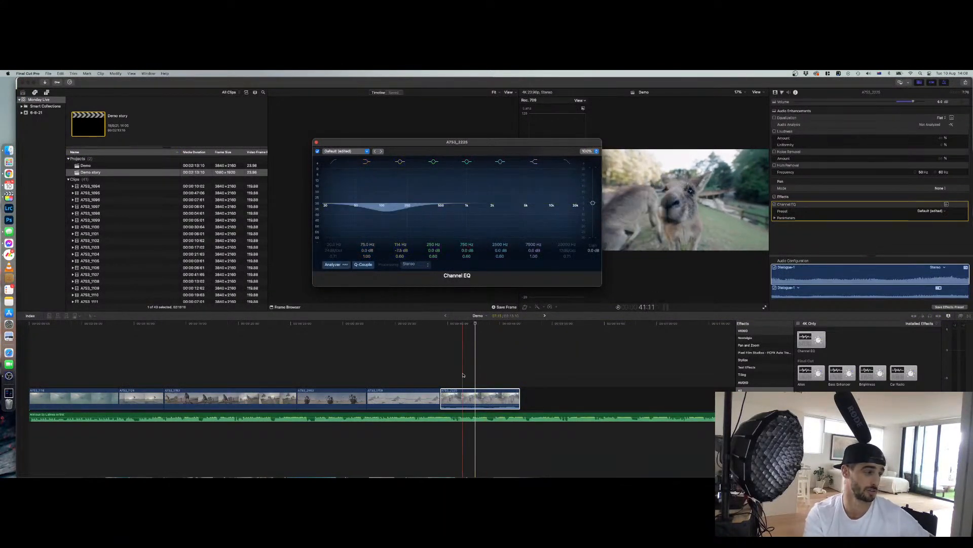
key("space")
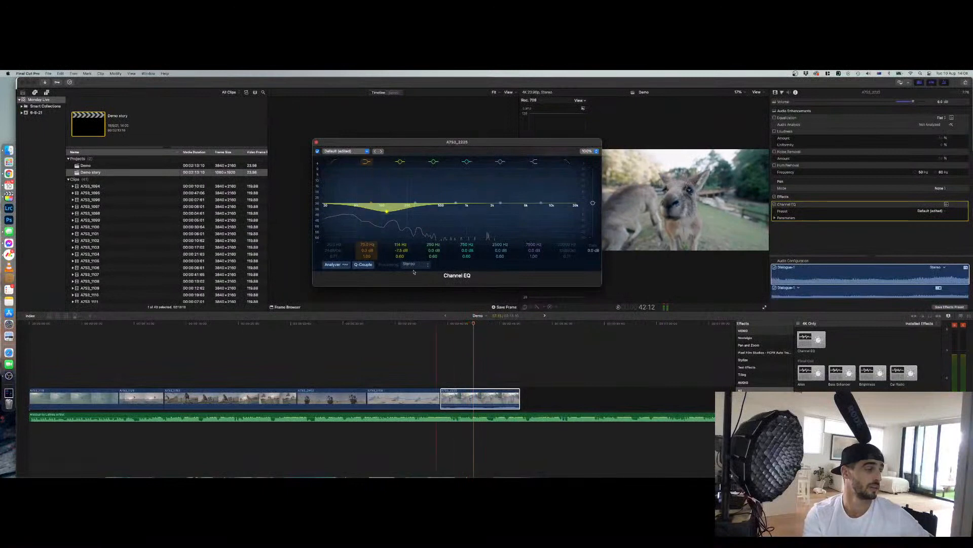
left_click(317, 141)
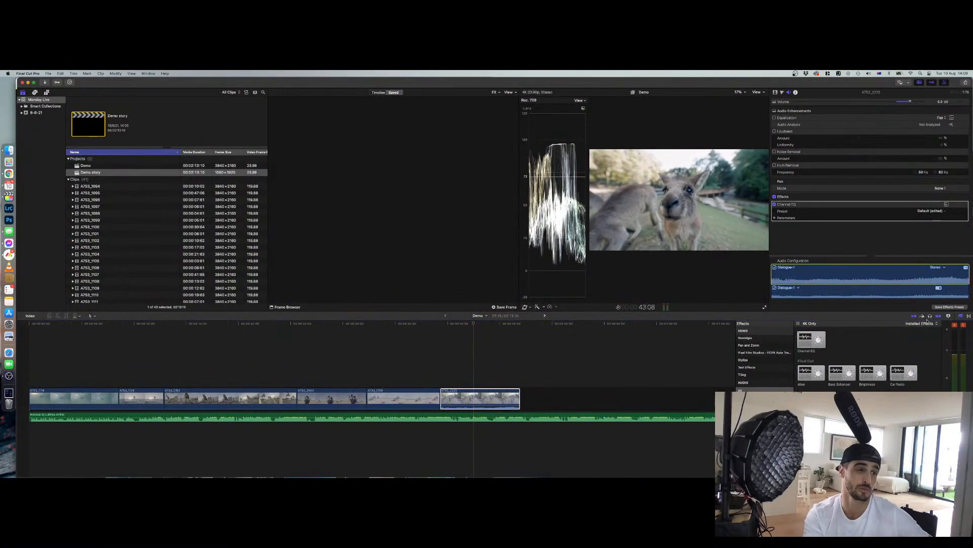
Change the timeline clip appearance to larger audio waveforms and taller clips, then select the last clip
left_click(948, 317)
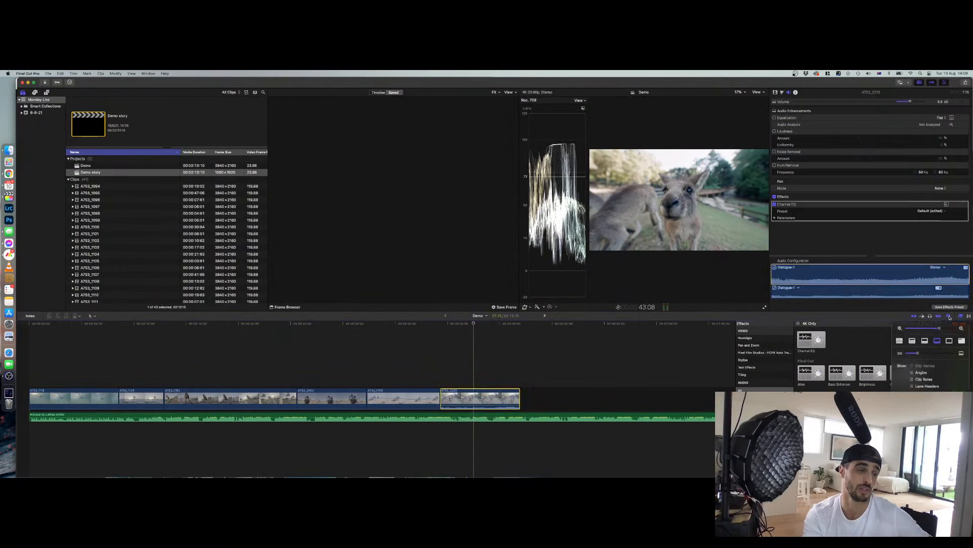
left_click(912, 340)
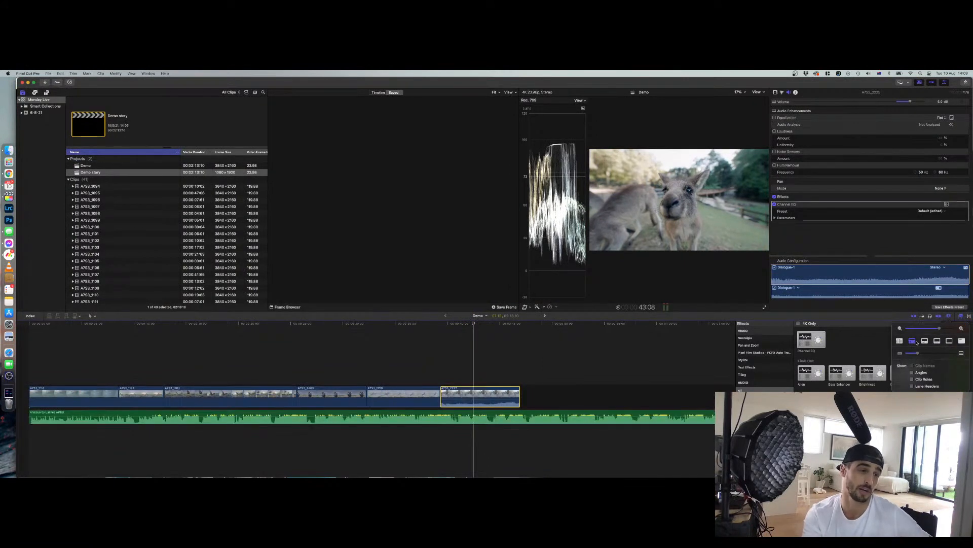
left_click_drag(917, 353, 942, 353)
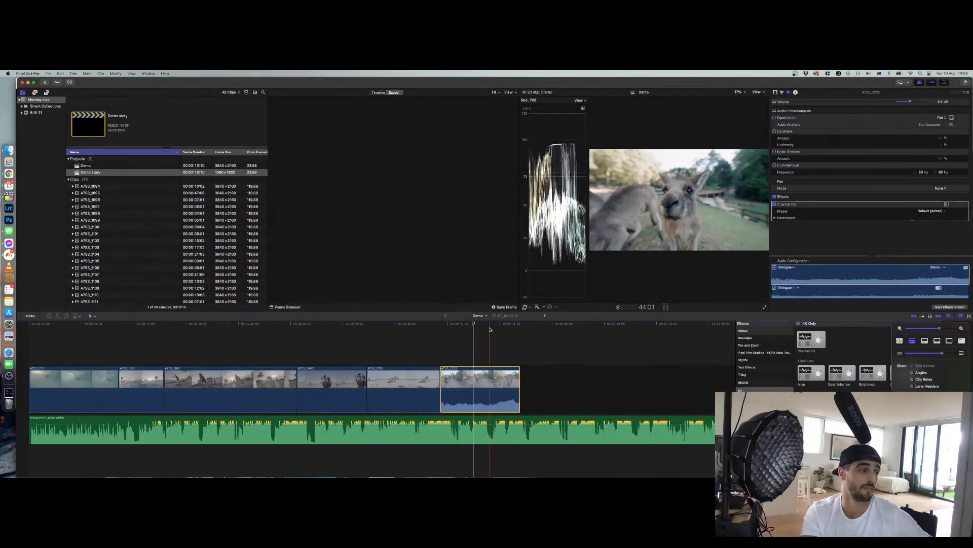
left_click_drag(480, 391, 481, 394)
Raise the last clip's audio volume and open the Equalization graphic equalizer without changing it
left_click_drag(895, 100, 942, 112)
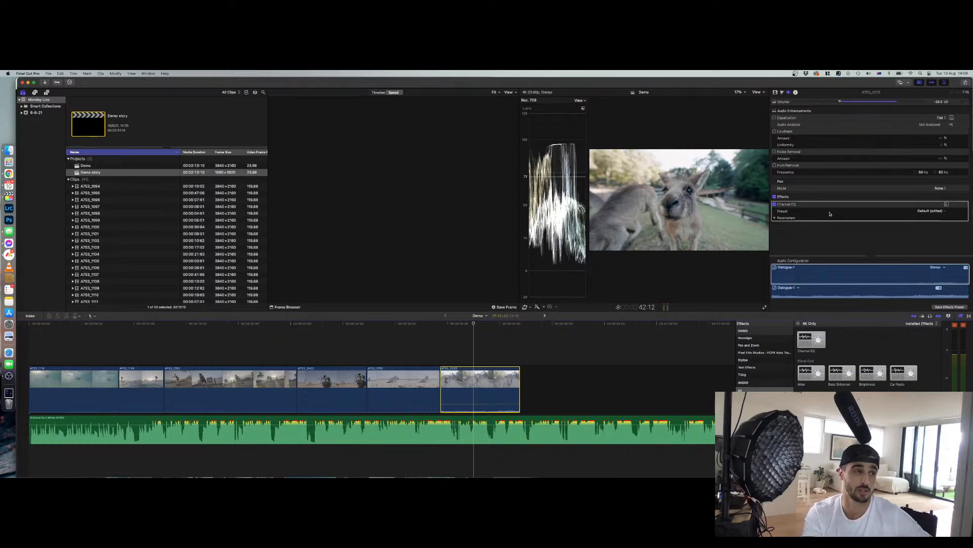
left_click(951, 117)
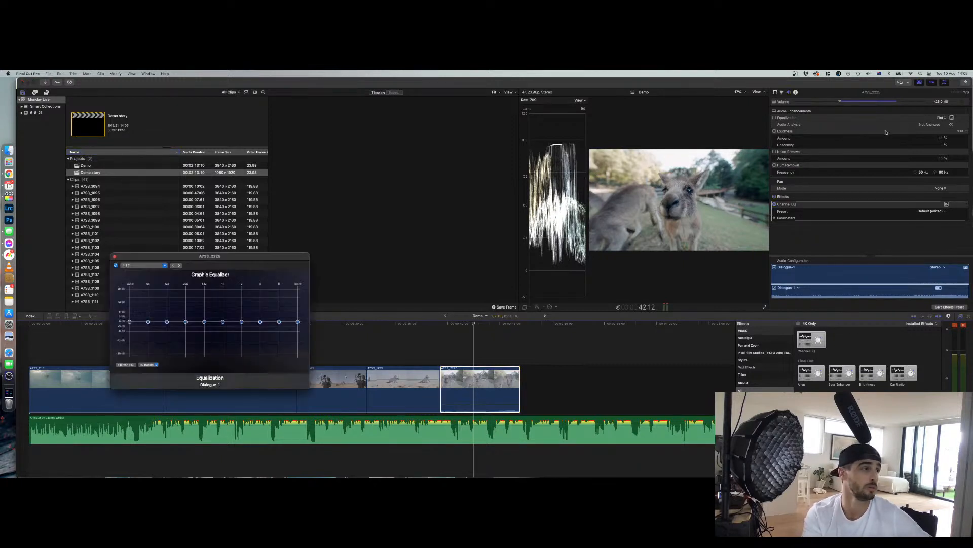
left_click_drag(204, 258, 558, 182)
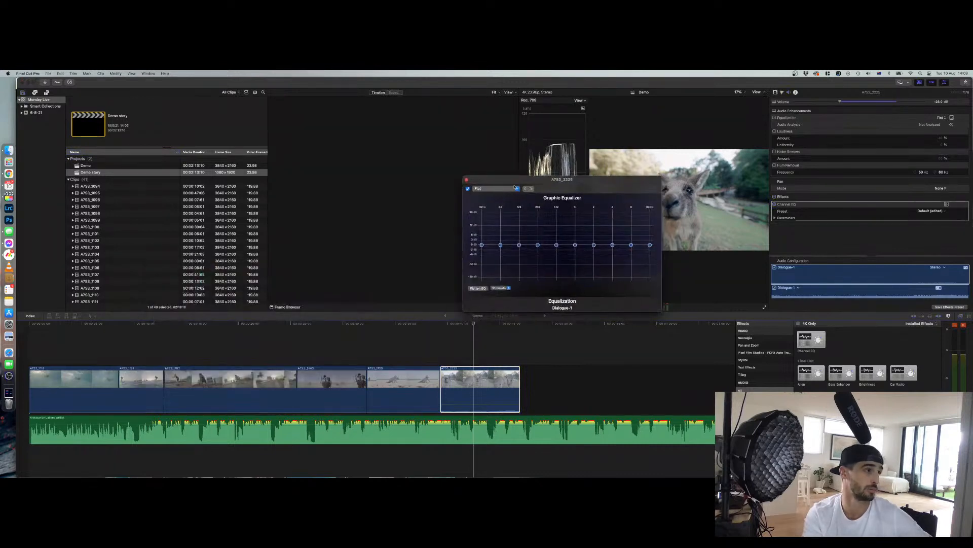
left_click(468, 181)
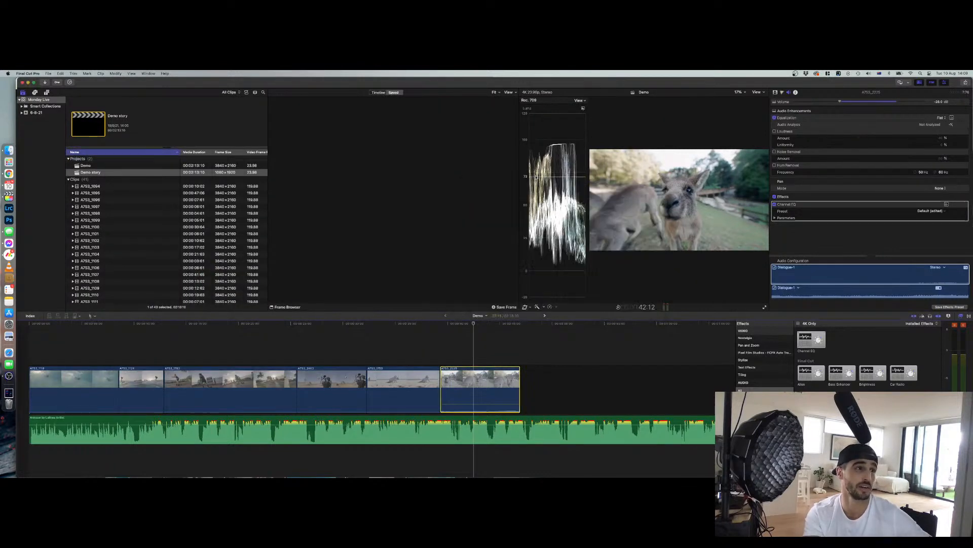
Toggle the Loudness audio enhancement on and off
left_click(782, 133)
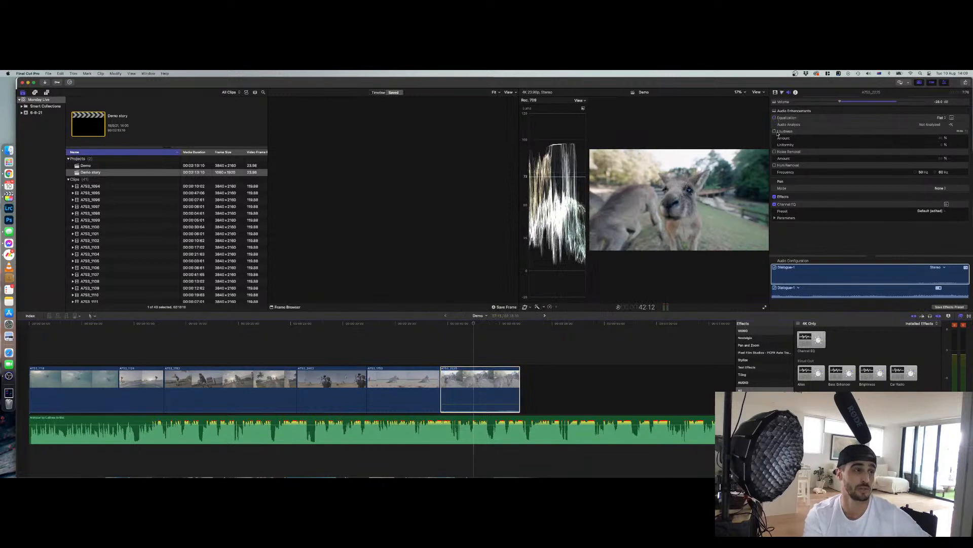
left_click(774, 131)
left_click(775, 131)
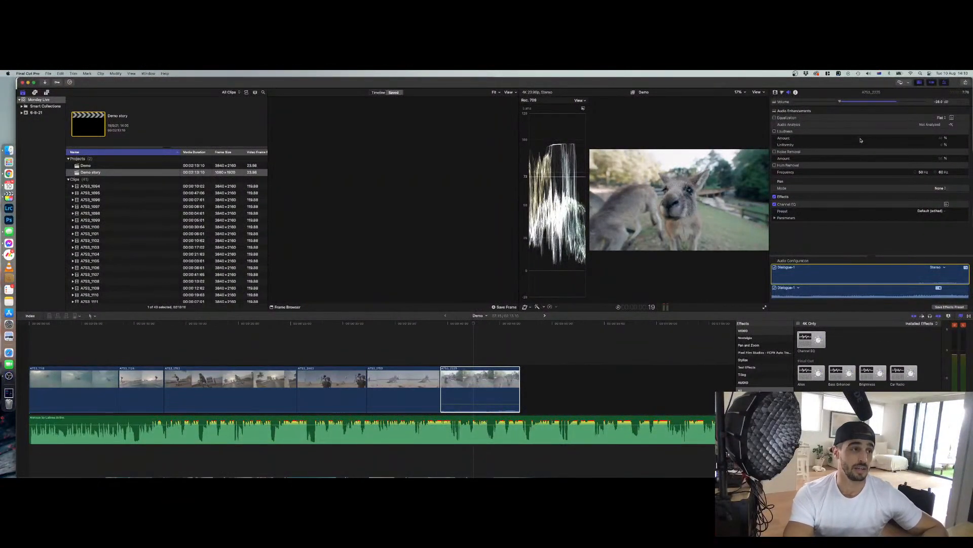
Reopen the Channel EQ editor and add a narrow notch of -24 dB at 2000 Hz
left_click(797, 206)
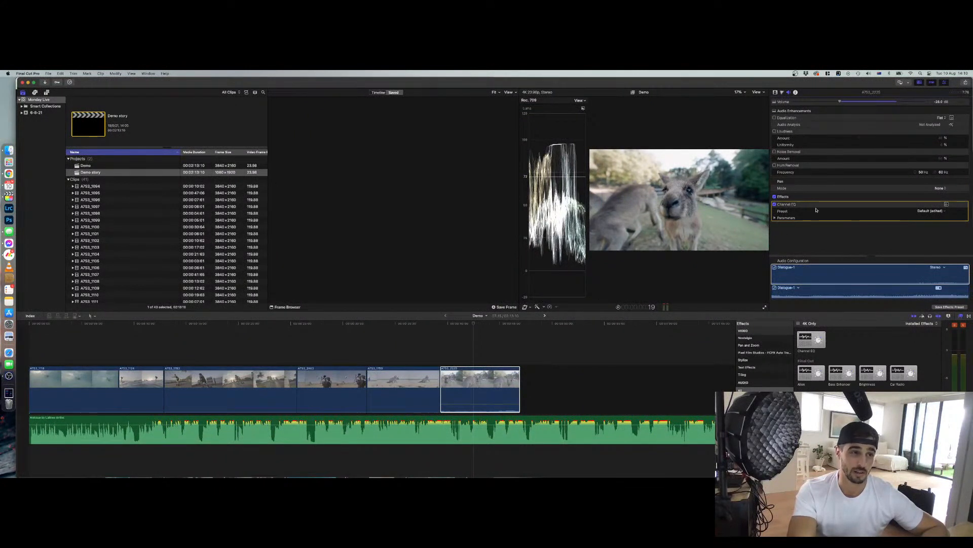
left_click(946, 204)
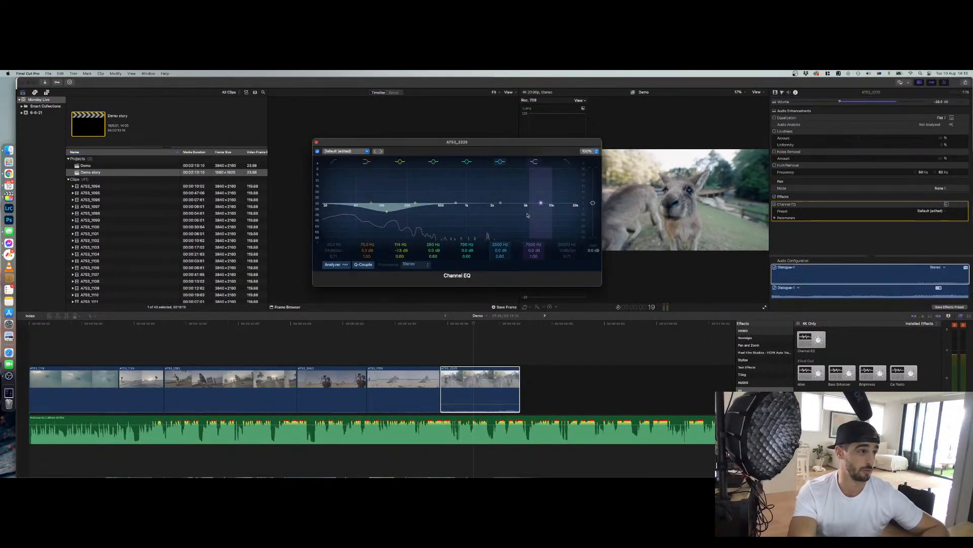
left_click_drag(541, 205, 500, 257)
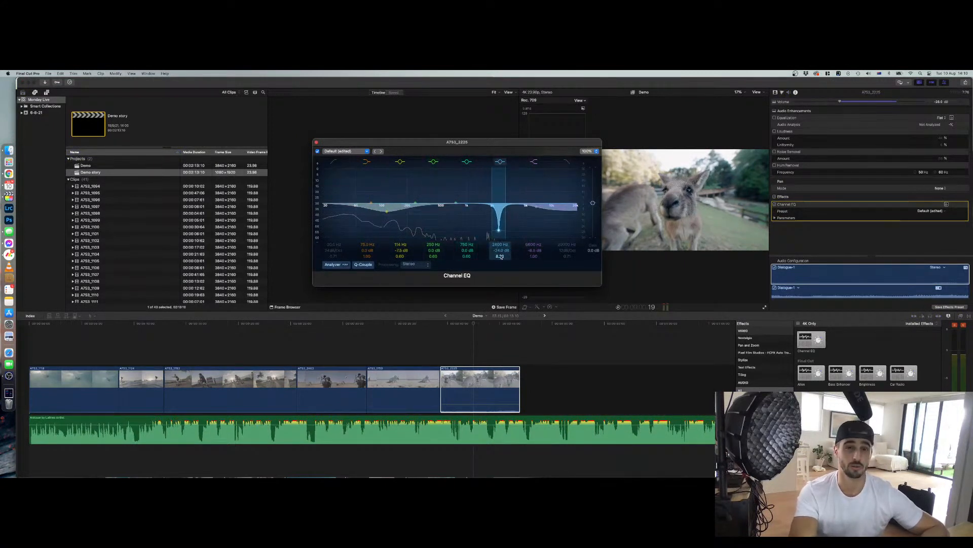
left_click(317, 143)
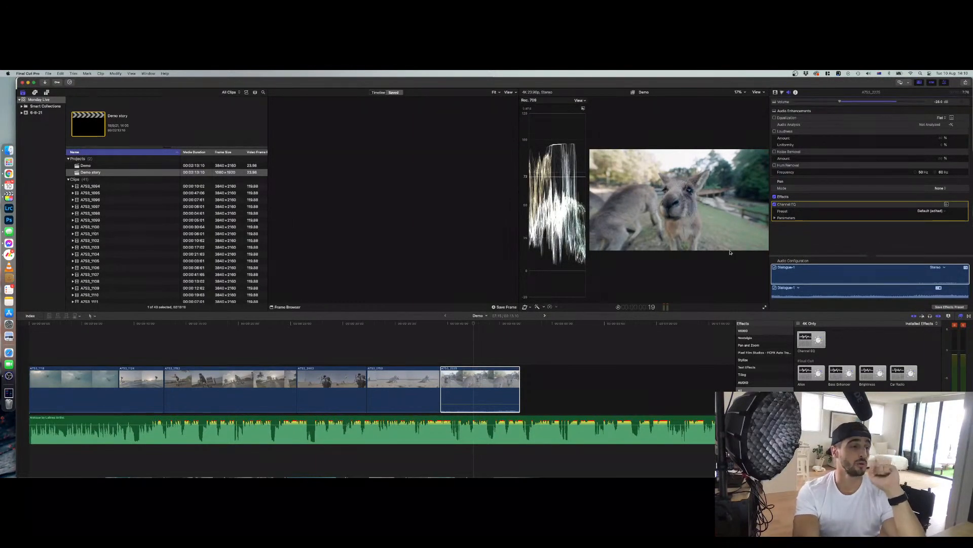
Open the clip's Info inspector and open the Camera LUT options without changing them
left_click(796, 92)
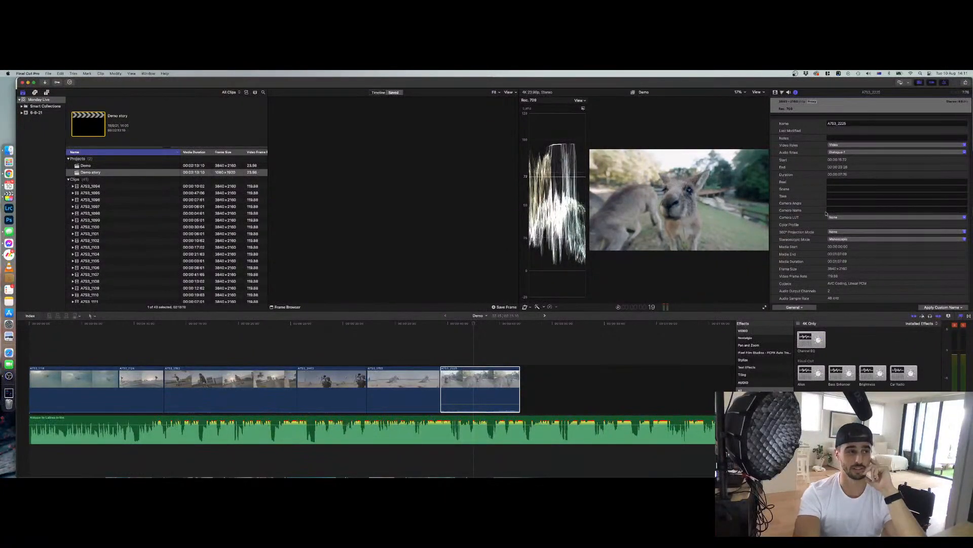
scroll(824, 219, "down", 3)
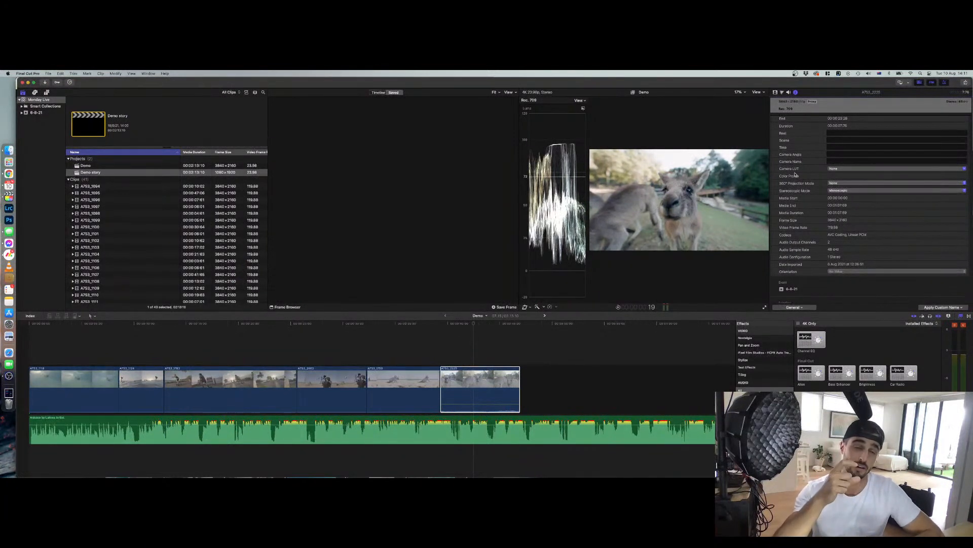
left_click(835, 169)
left_click(836, 169)
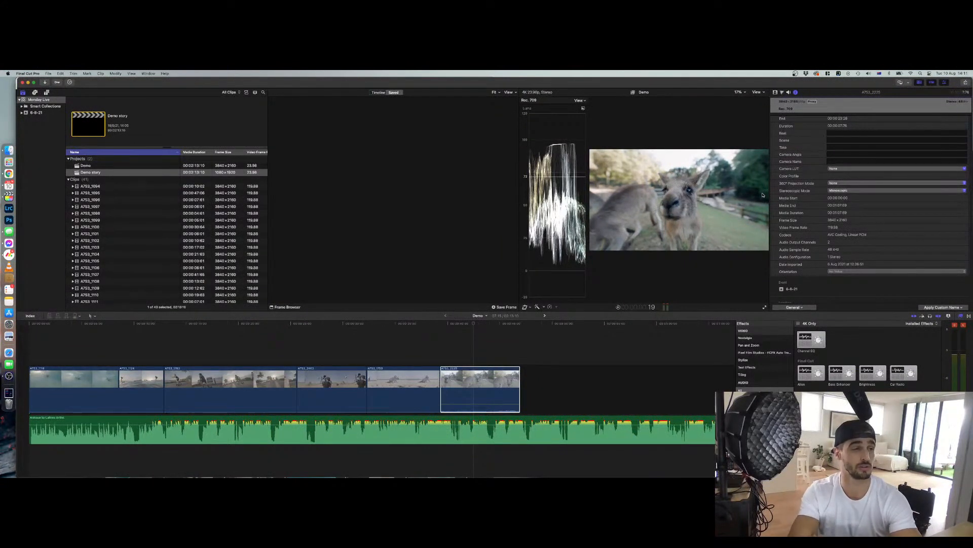
left_click(8, 174)
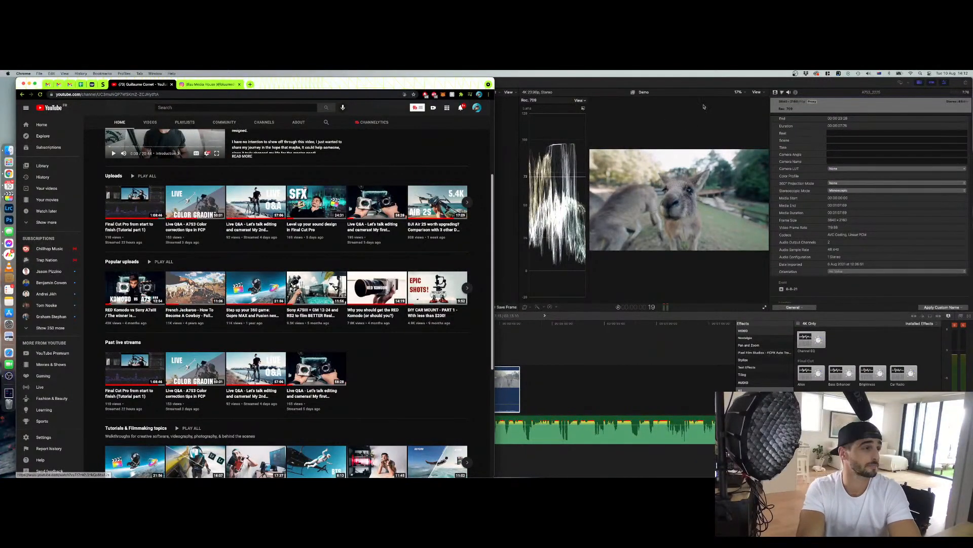
left_click(633, 81)
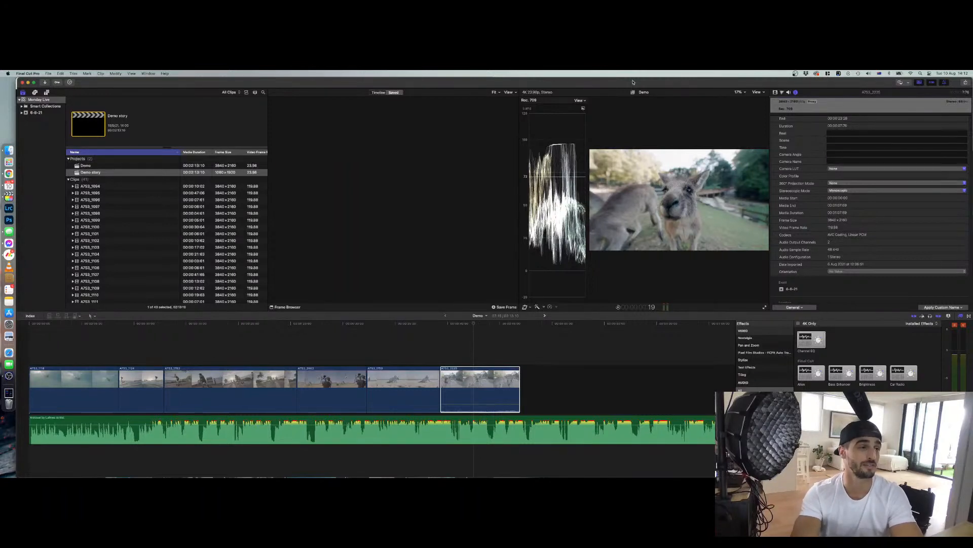
Examine the last clip's metadata in the Info inspector, including its video frame rate
scroll(810, 226, "up", 3)
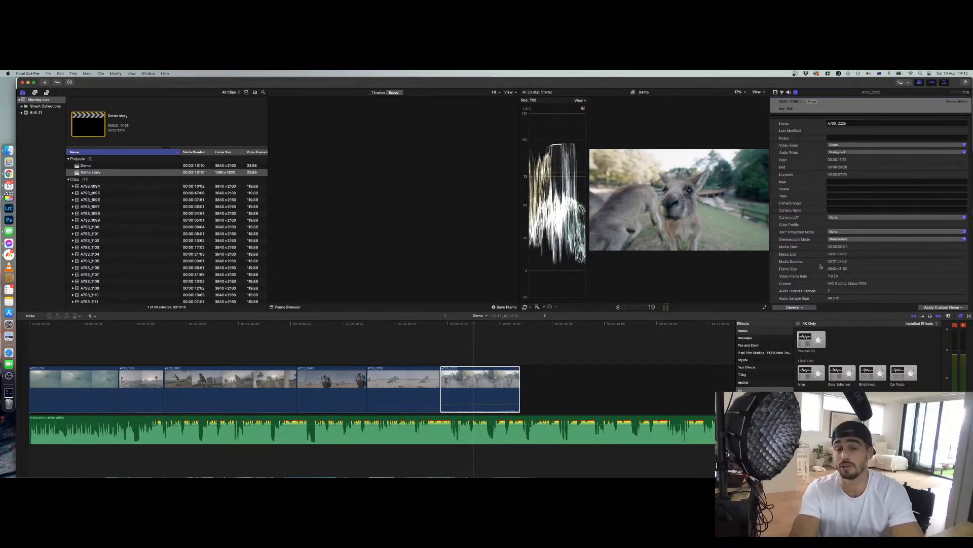
double_click(834, 275)
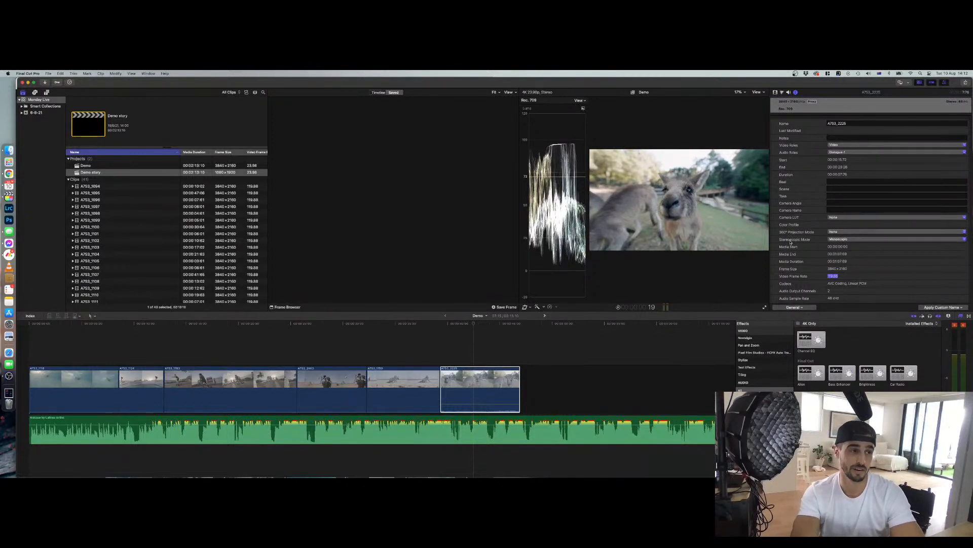
scroll(789, 238, "down", 3)
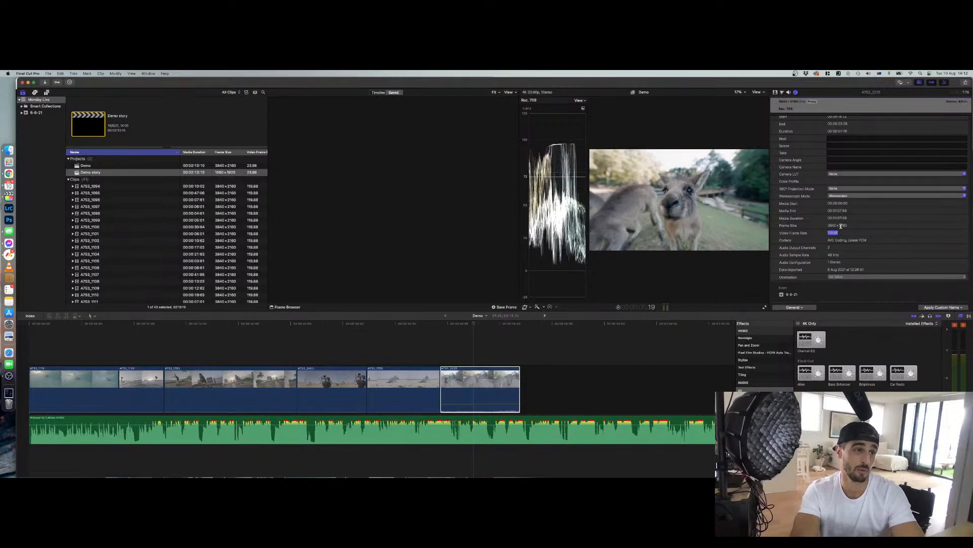
left_click(476, 390)
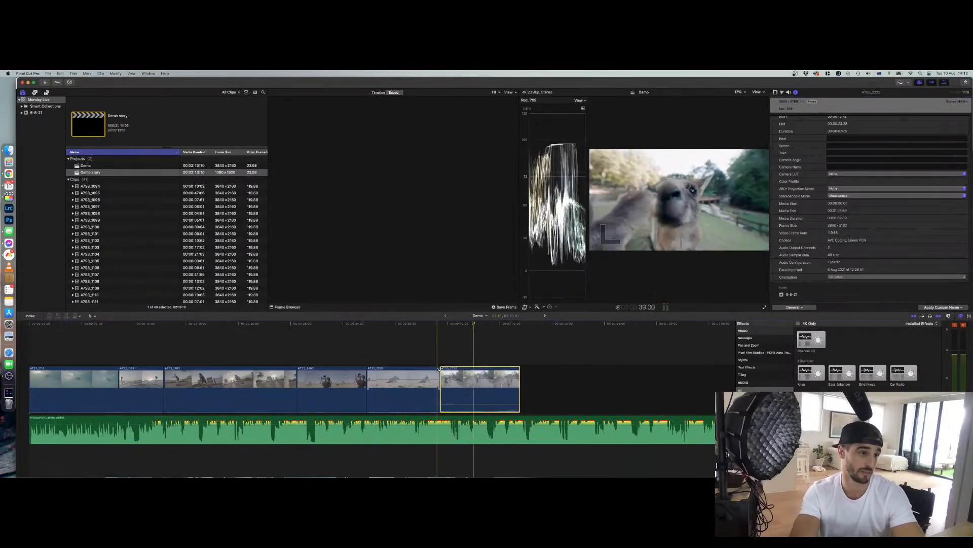
scroll(821, 257, "down", 3)
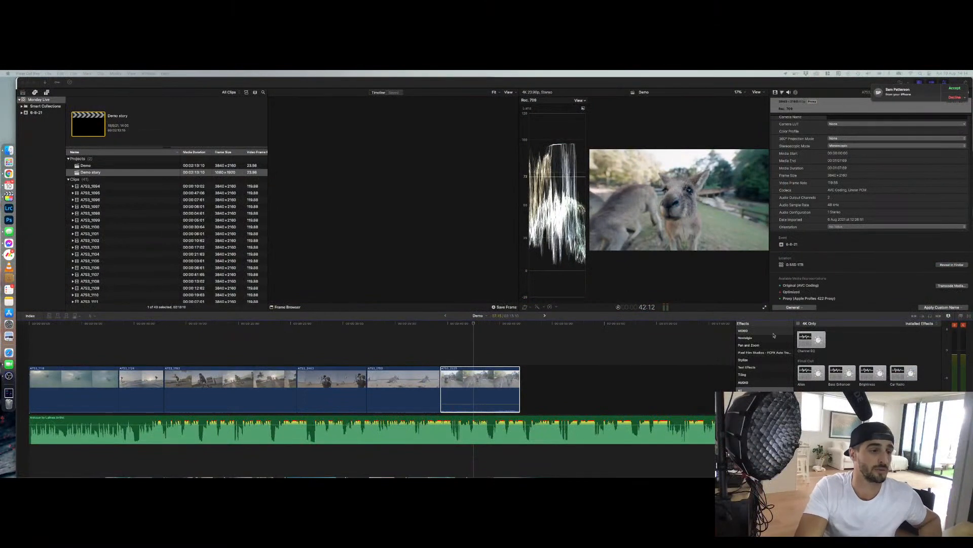
Copy the last clip above the storyline as a connected clip, shift it left, then delete it
left_click(876, 318)
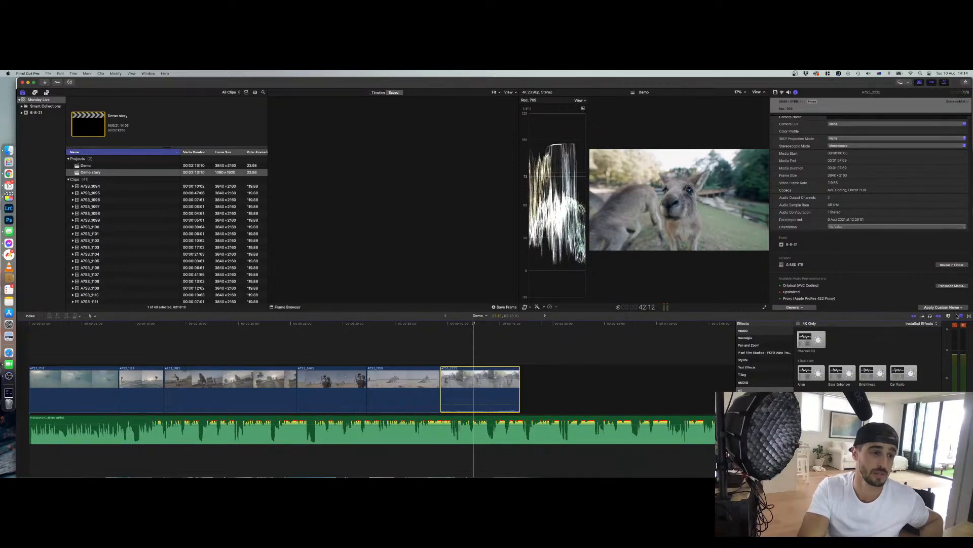
left_click(915, 317)
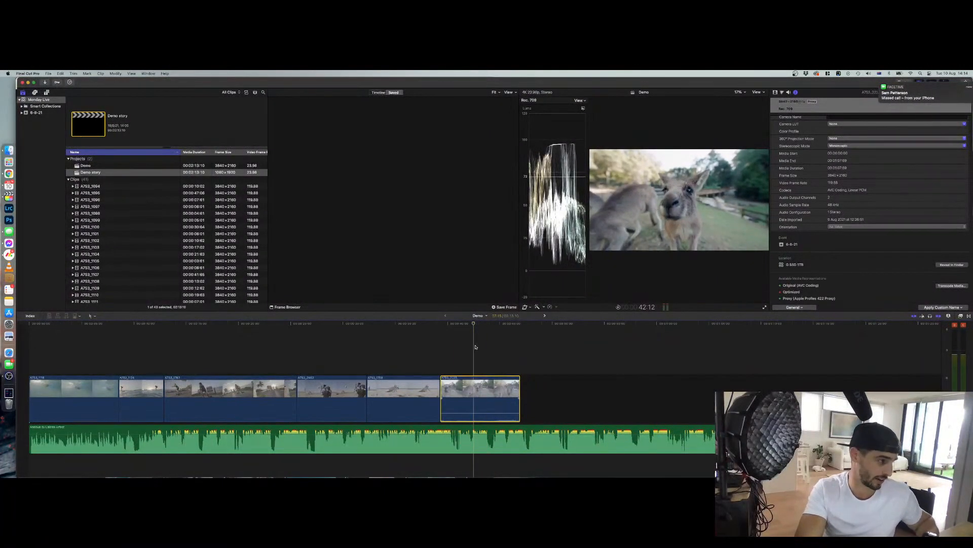
left_click_drag(486, 399, 481, 346)
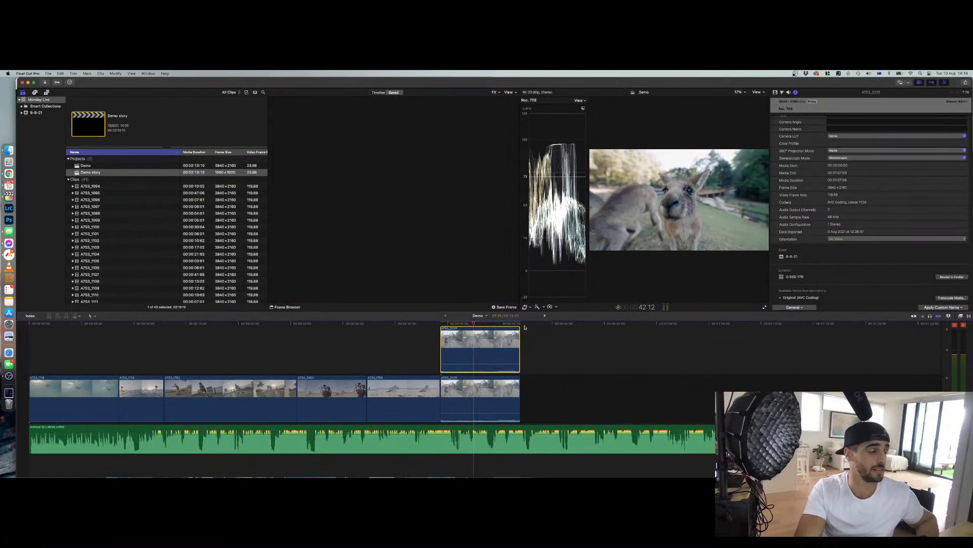
left_click_drag(467, 346, 399, 341)
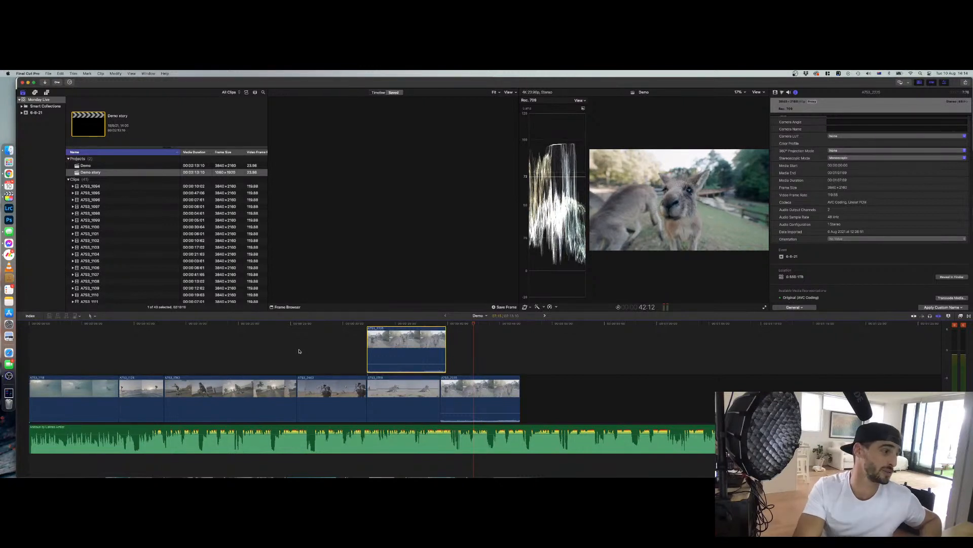
left_click(914, 316)
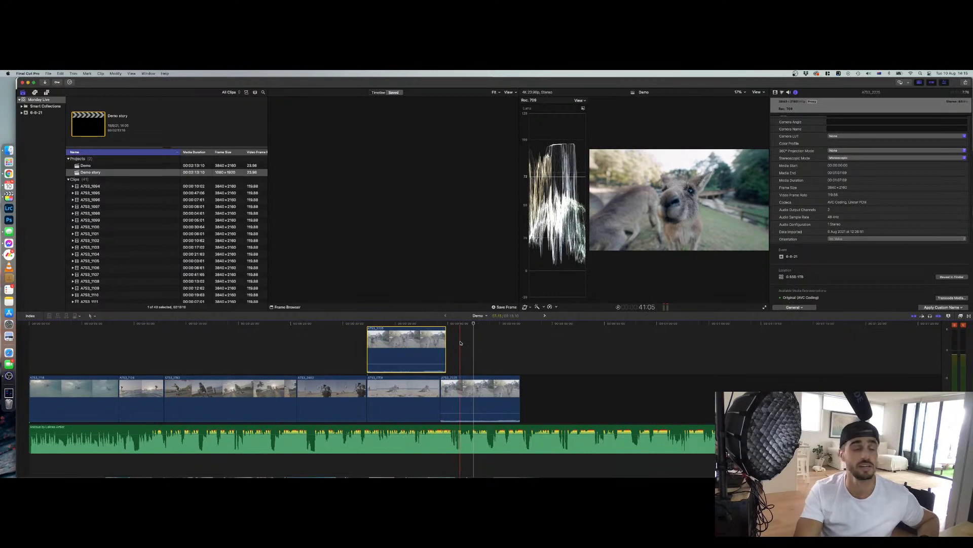
left_click(430, 338)
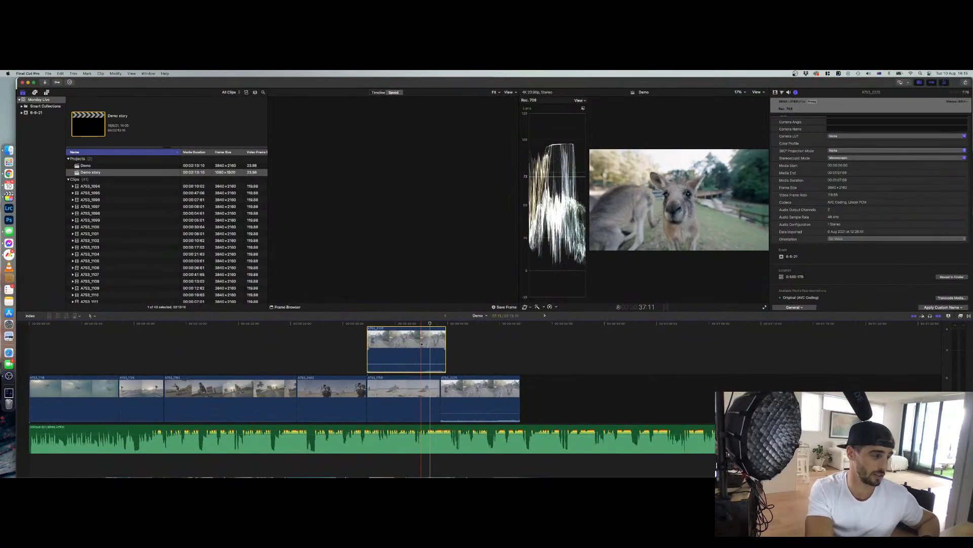
key("Delete")
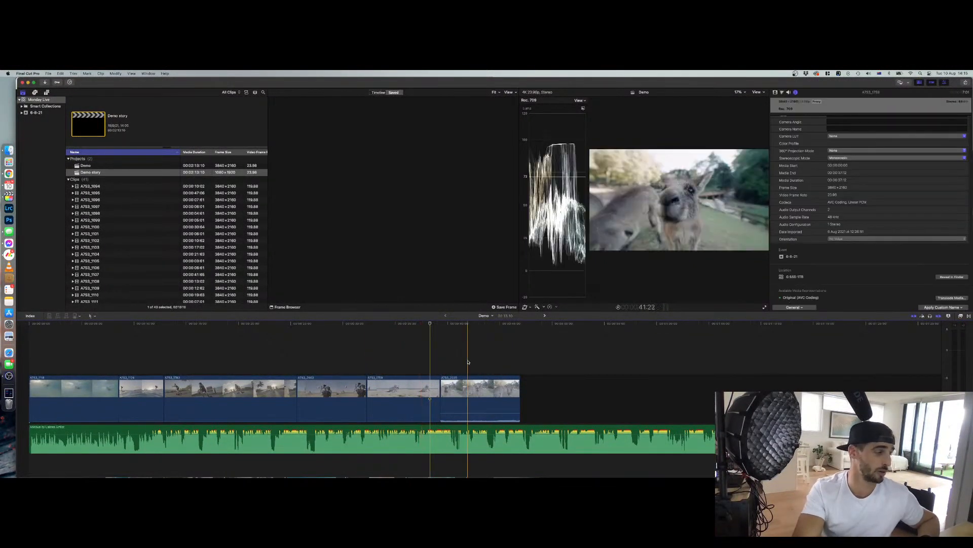
Disable the last clip in the timeline and re-enable it
left_click(484, 390)
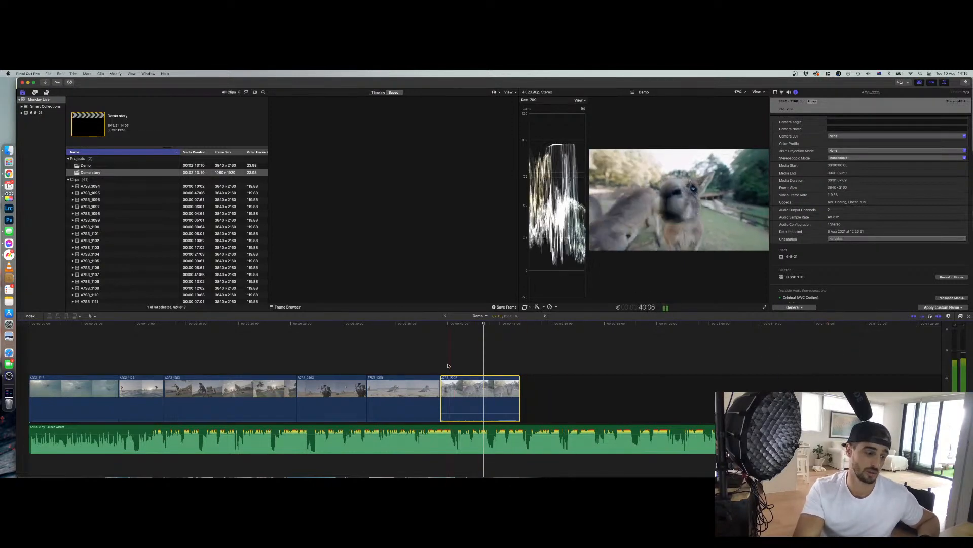
key("XF86AudioLowerVolume")
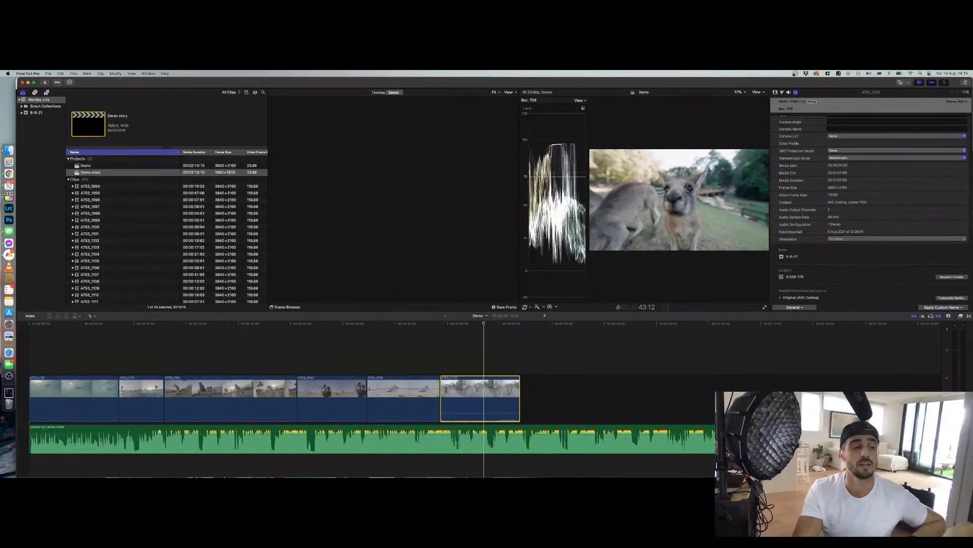
left_click(473, 398)
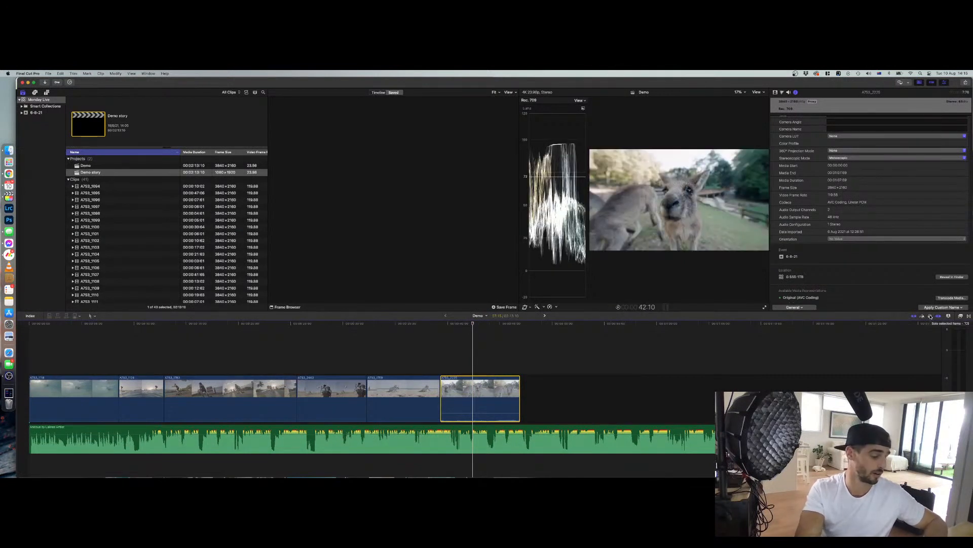
Solo the second-to-last clip, then solo the last clip
left_click(418, 392)
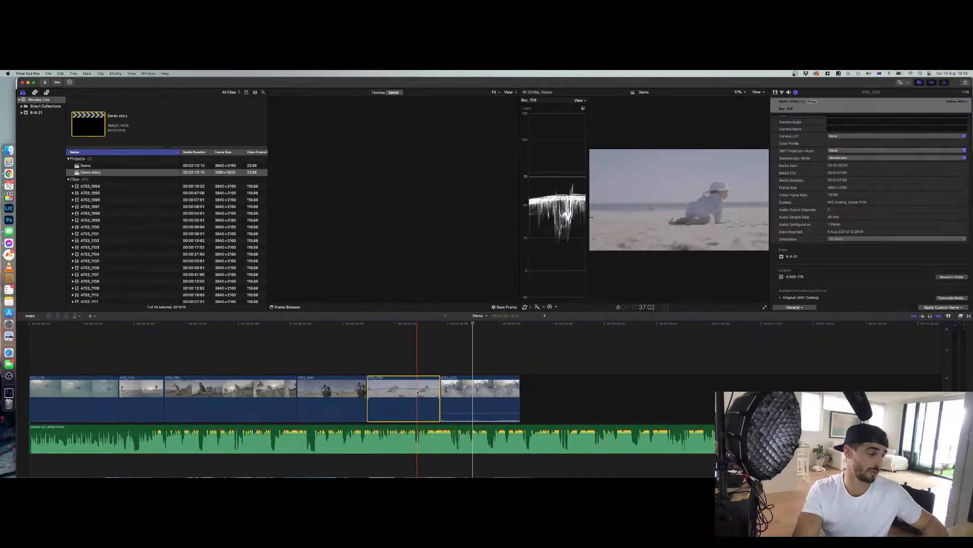
key("alt+s")
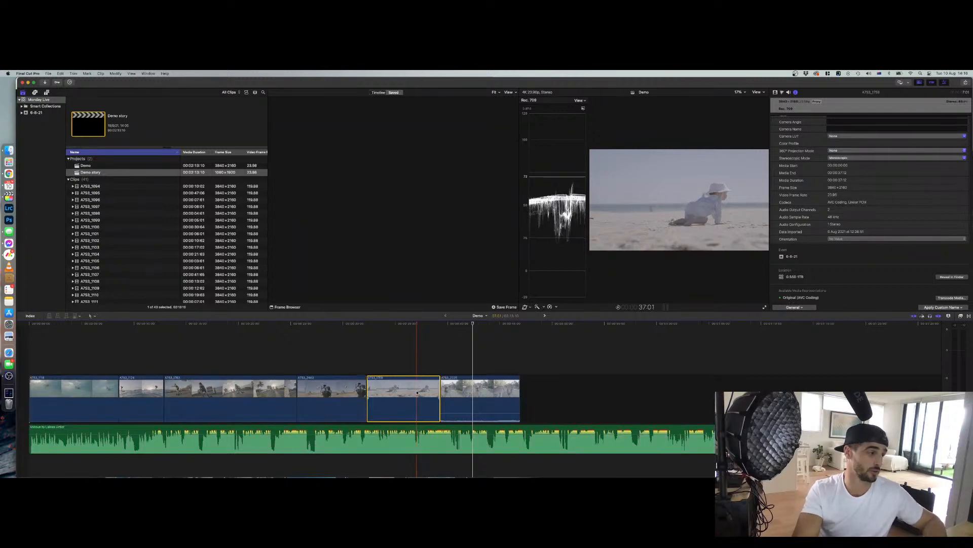
left_click(484, 387)
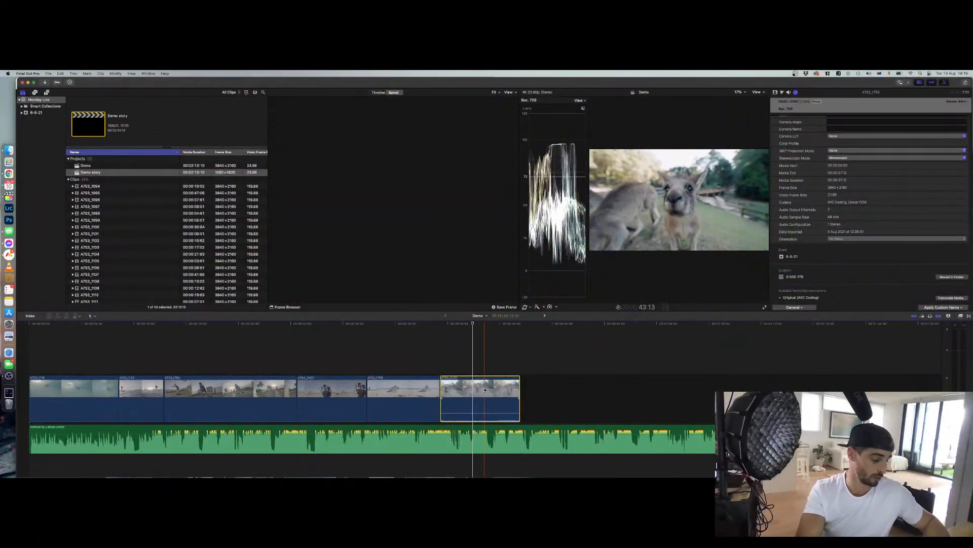
key("alt+s")
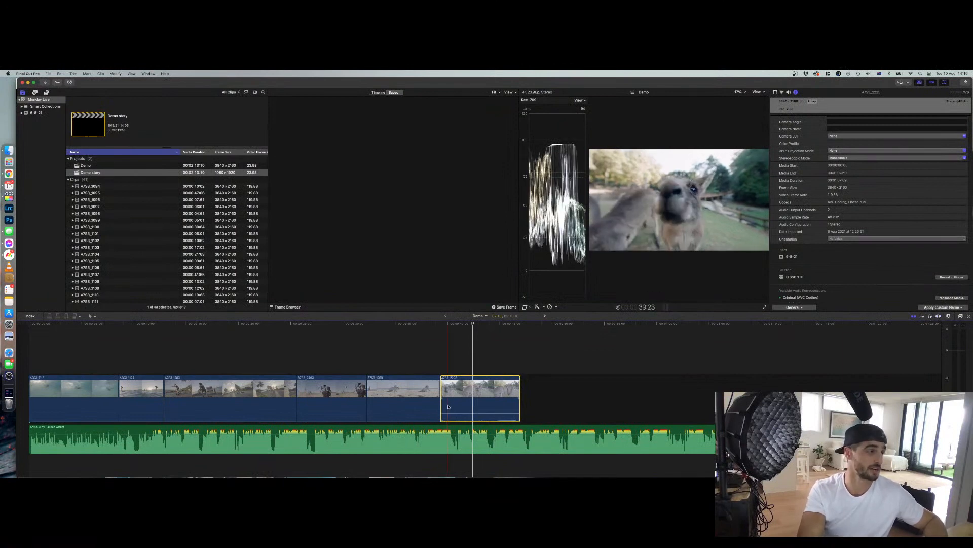
Try moving the last clip along and above the storyline, then delete the connected copy
left_click_drag(460, 402, 525, 393)
key("super+7")
key("super+7")
key("super+7")
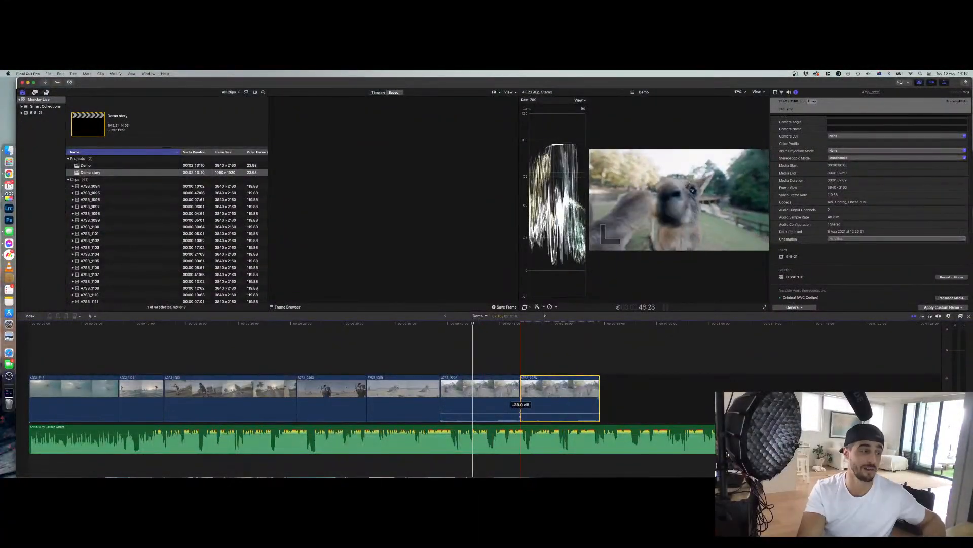
key("super+7")
left_click_drag(561, 401, 398, 352)
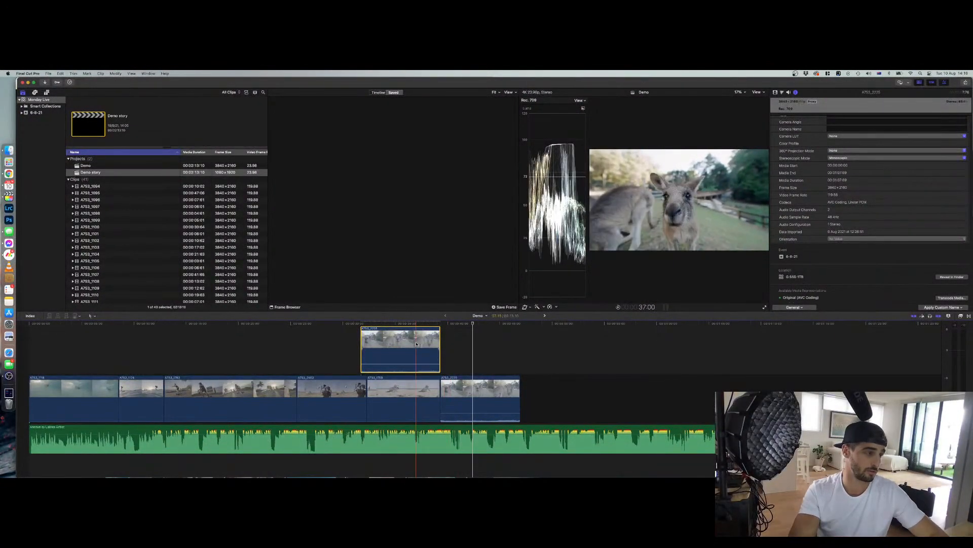
key("BackSpace")
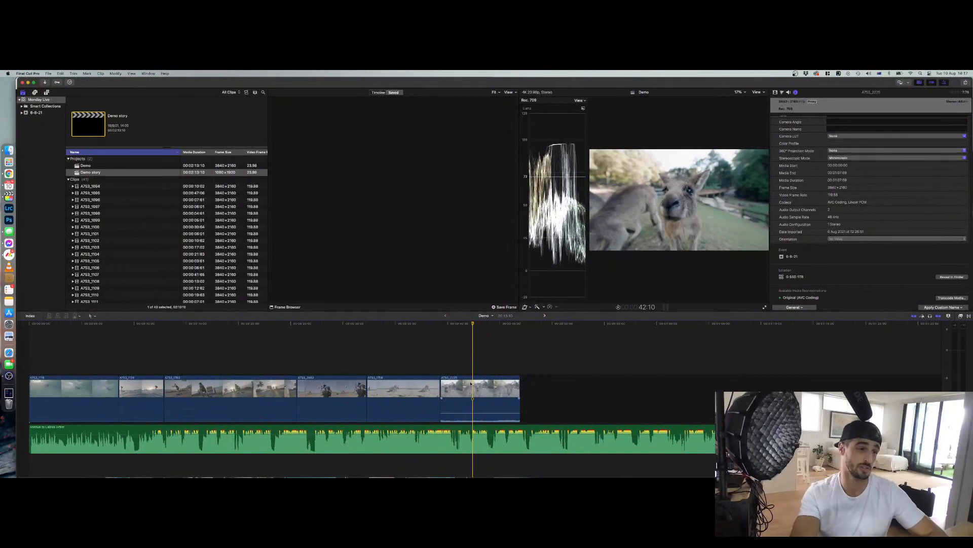
Adjust the timeline zoom with the clip appearance zoom slider and the zoom in and out commands
left_click(961, 315)
left_click_drag(937, 329, 939, 328)
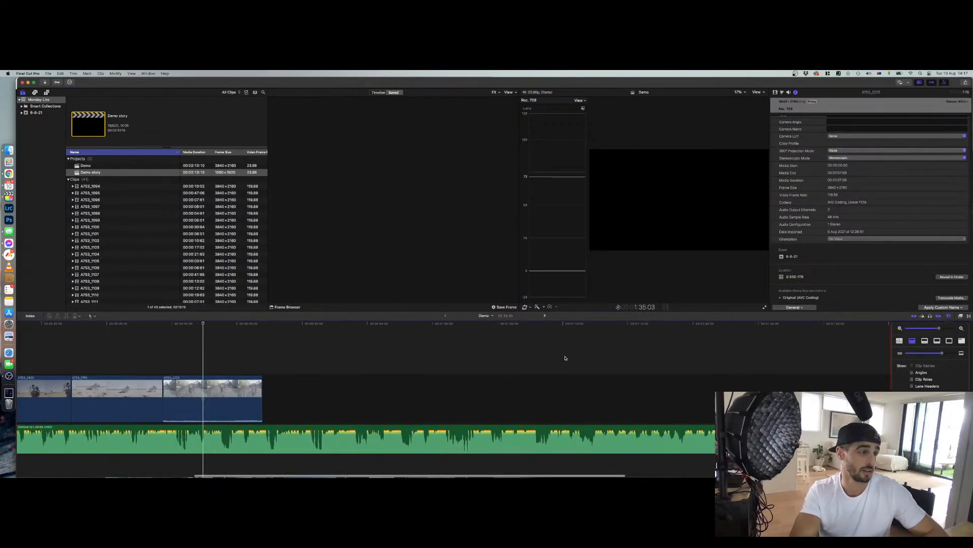
scroll(565, 358, "left", 10)
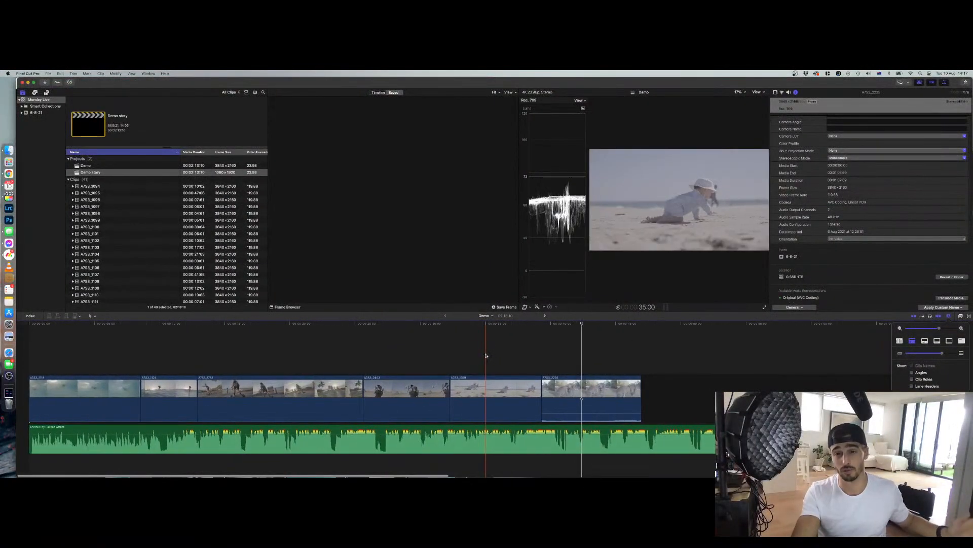
scroll(485, 356, "up", 10)
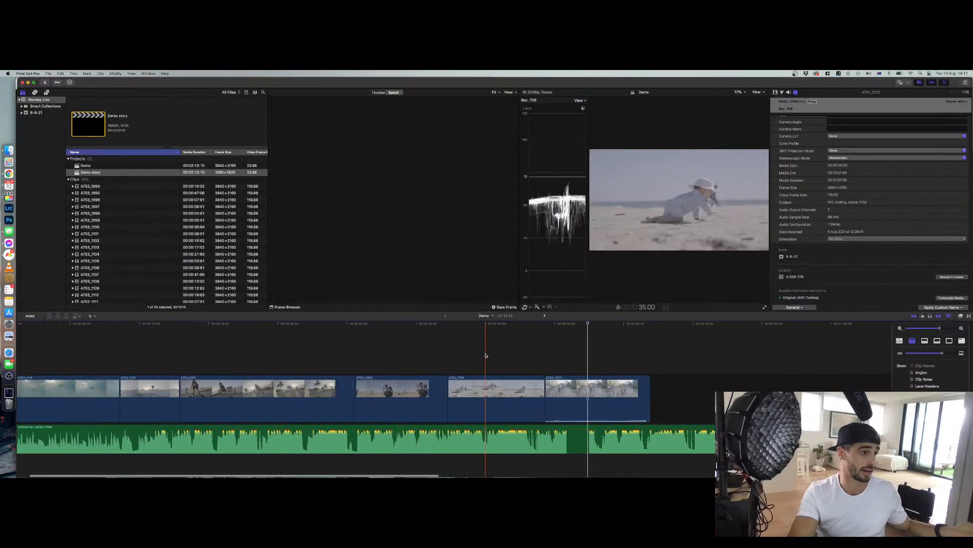
scroll(485, 355, "down", 5)
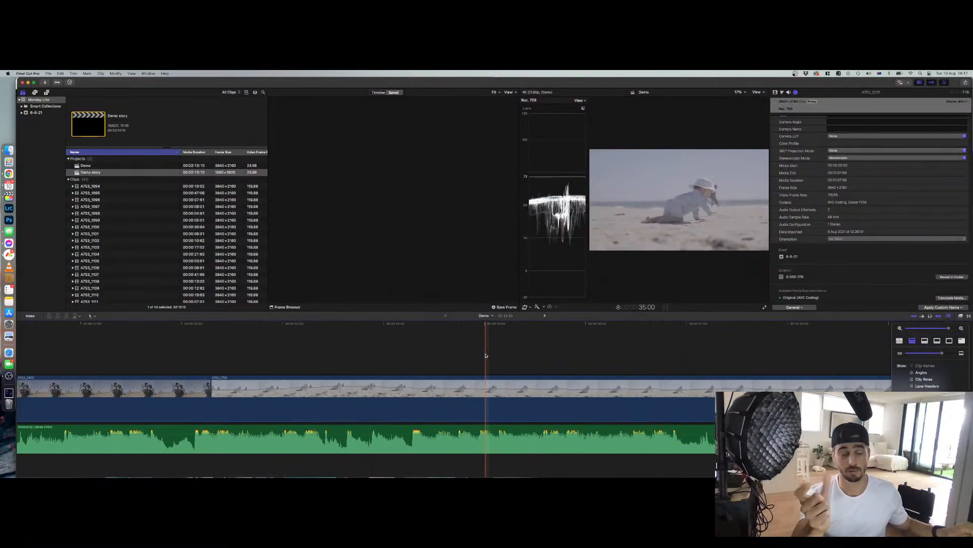
scroll(485, 355, "down", 10)
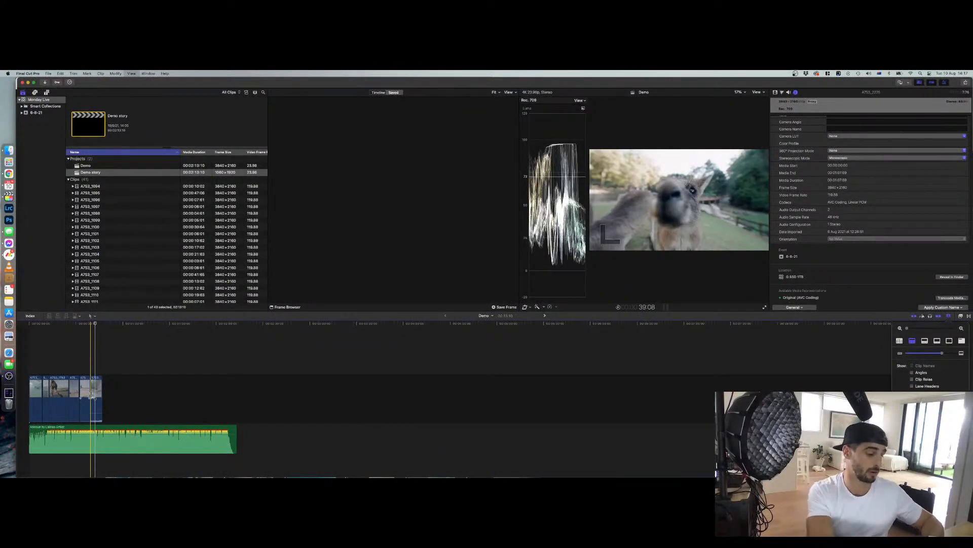
scroll(93, 396, "up", 5)
key("super+minus")
key("super+equal")
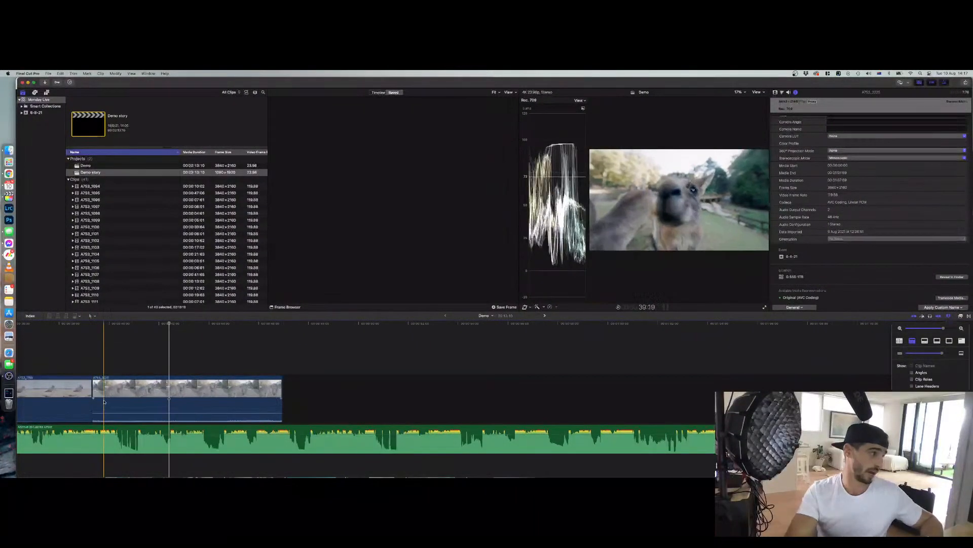
Select the last clip, zoom into it with the Zoom tool, then switch back to the Select tool and zoom out
left_click(155, 402)
key("super+minus")
key("super+minus")
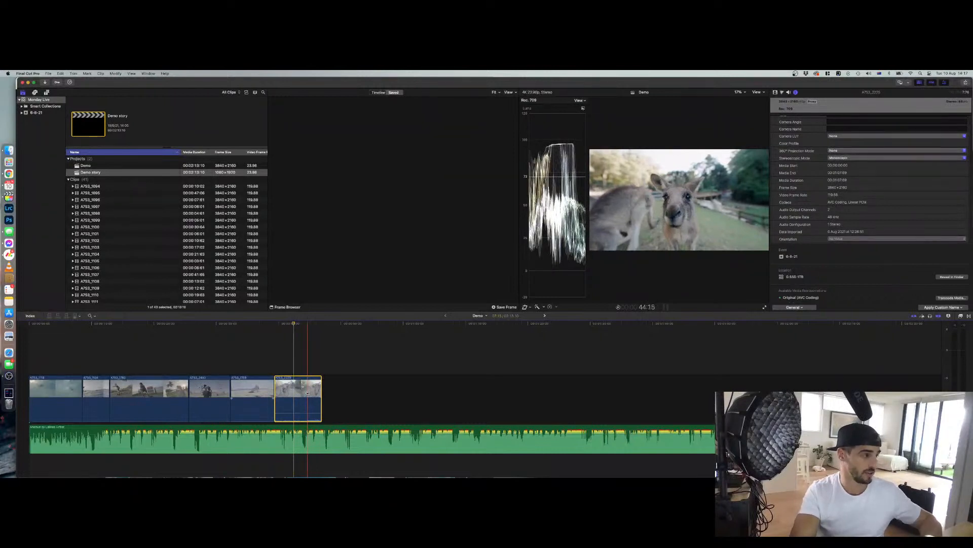
key("z")
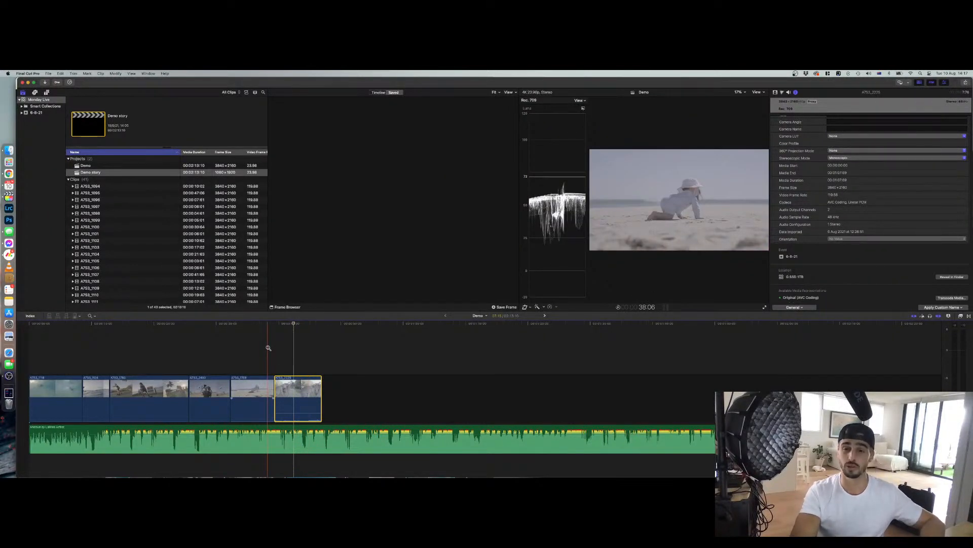
left_click_drag(224, 343, 354, 414)
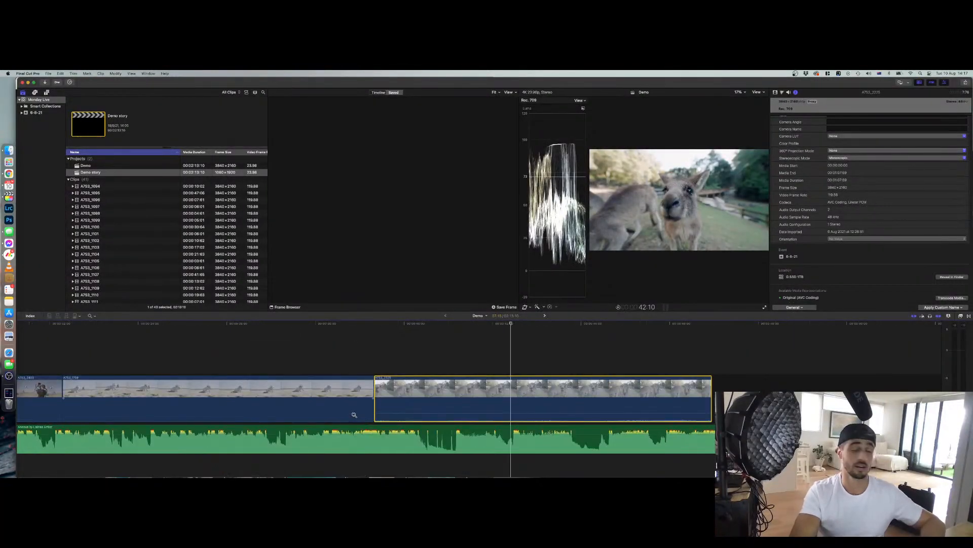
key("a")
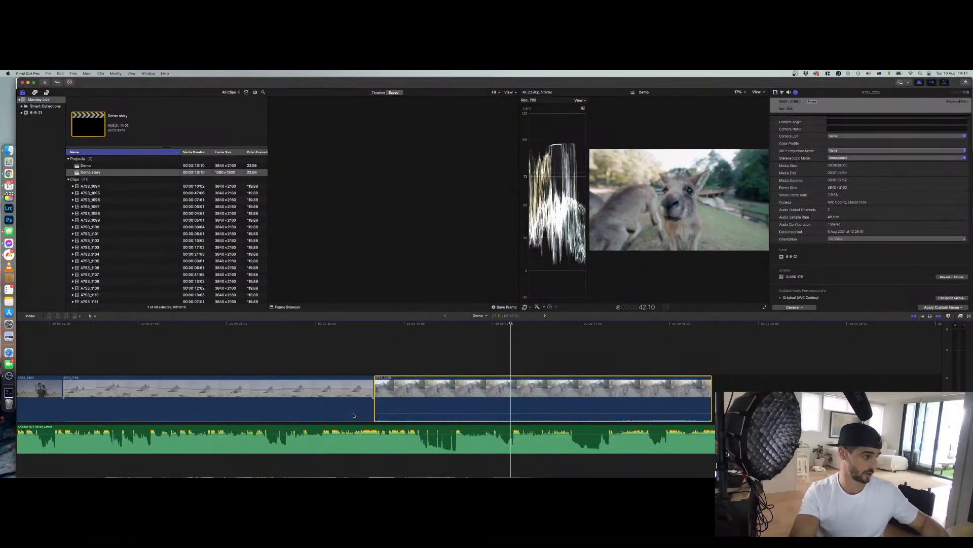
left_click_drag(461, 392, 404, 391)
mouse_move(476, 390)
left_mouse_down()
mouse_move(685, 393)
mouse_move(478, 391)
left_mouse_up()
left_click_drag(664, 391, 832, 389)
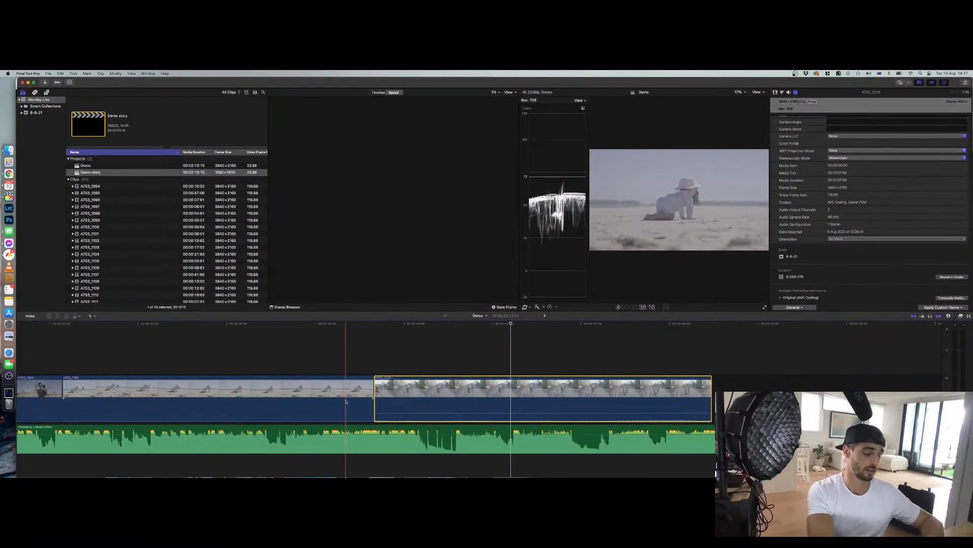
key("super+minus")
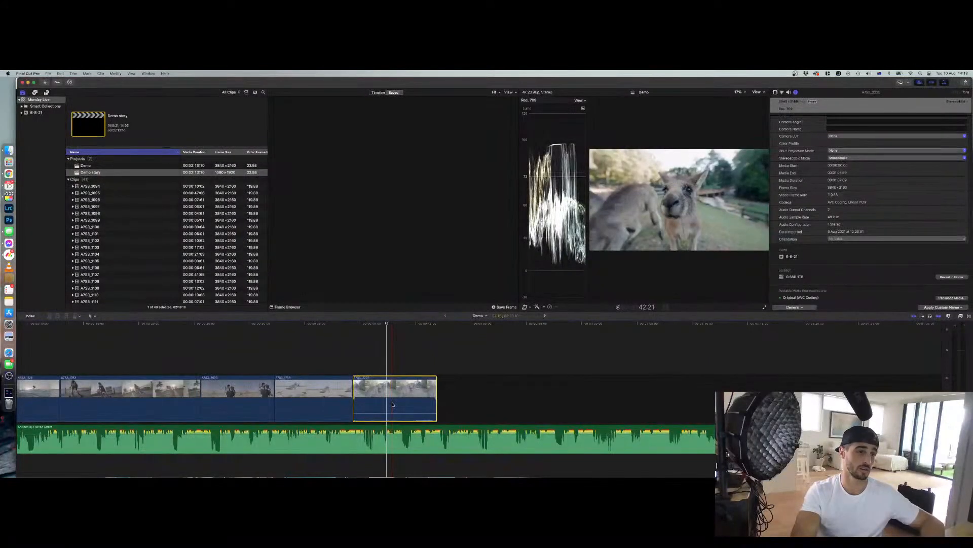
Add a Cross Dissolve transition between the last two clips from the Transitions browser
left_click(961, 316)
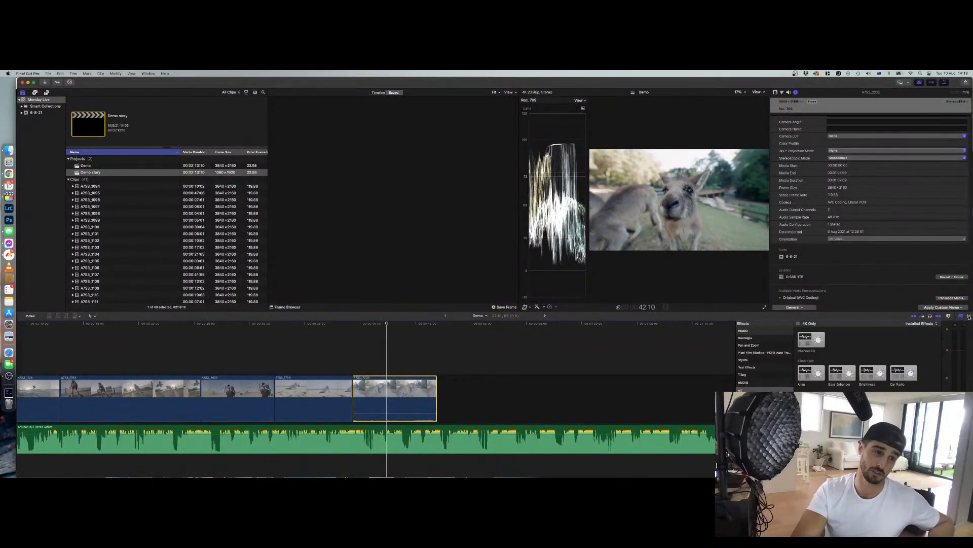
left_click(969, 317)
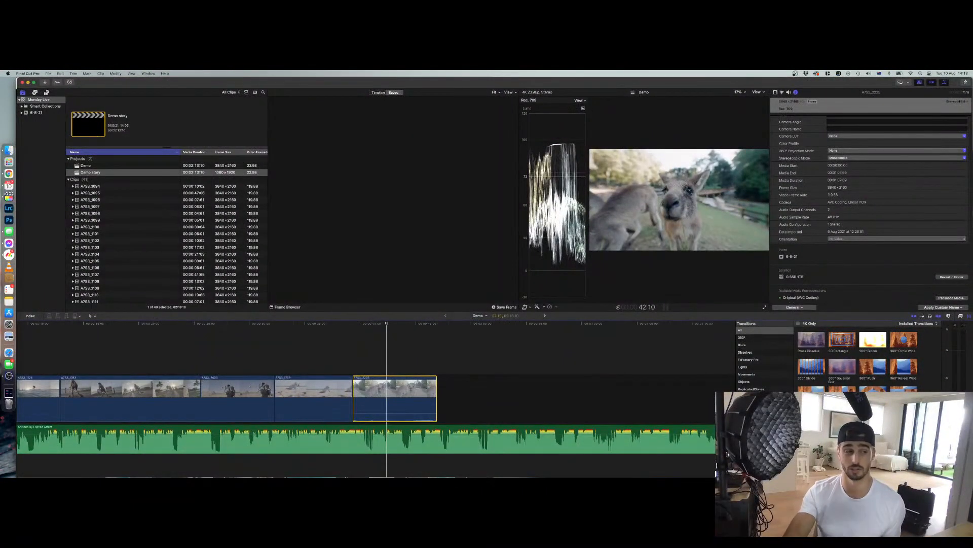
left_click_drag(809, 342, 353, 398)
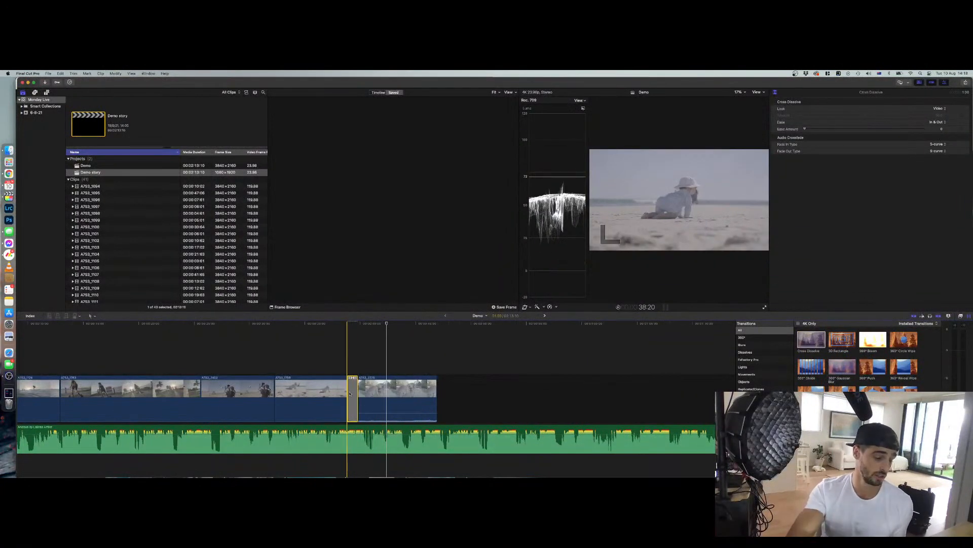
Play back the cross dissolve, then delete the transition
key("space")
key("F10")
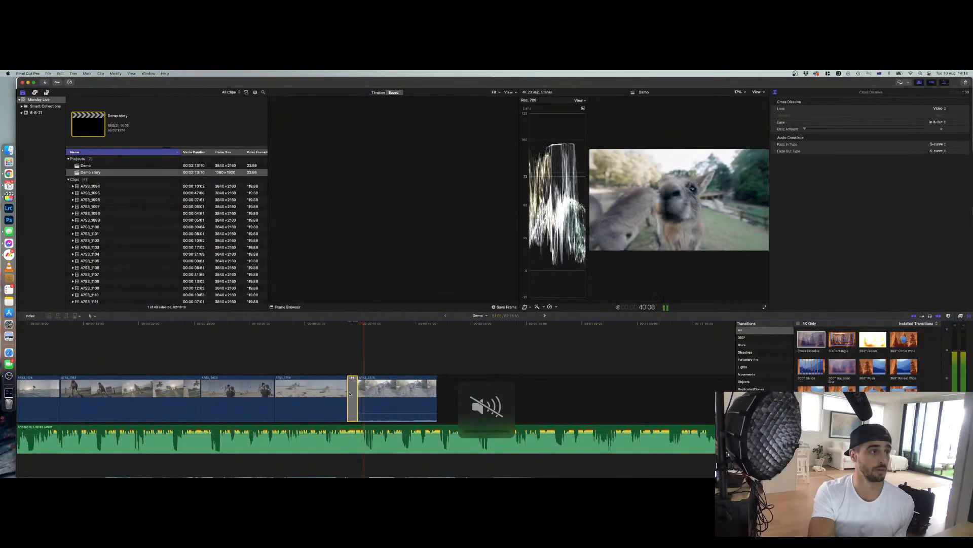
key("space")
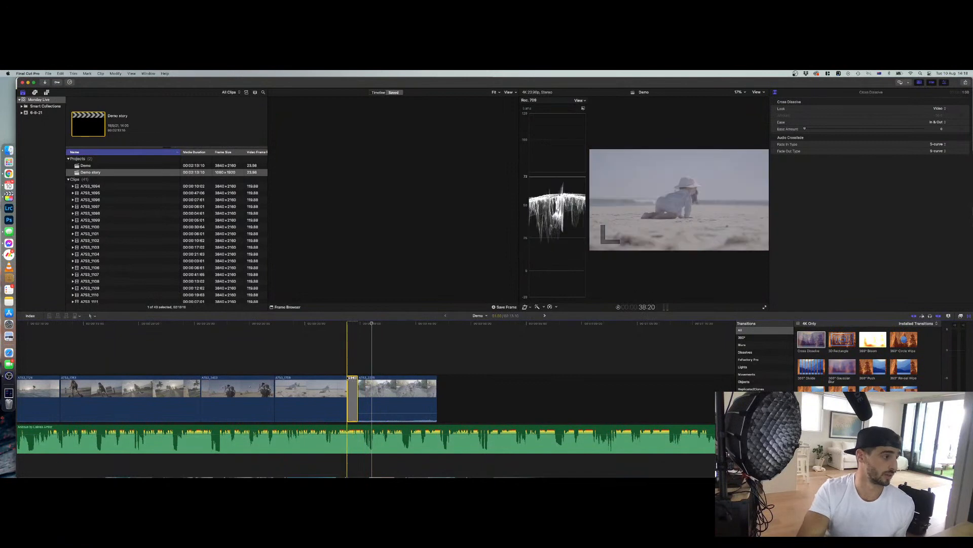
key("space")
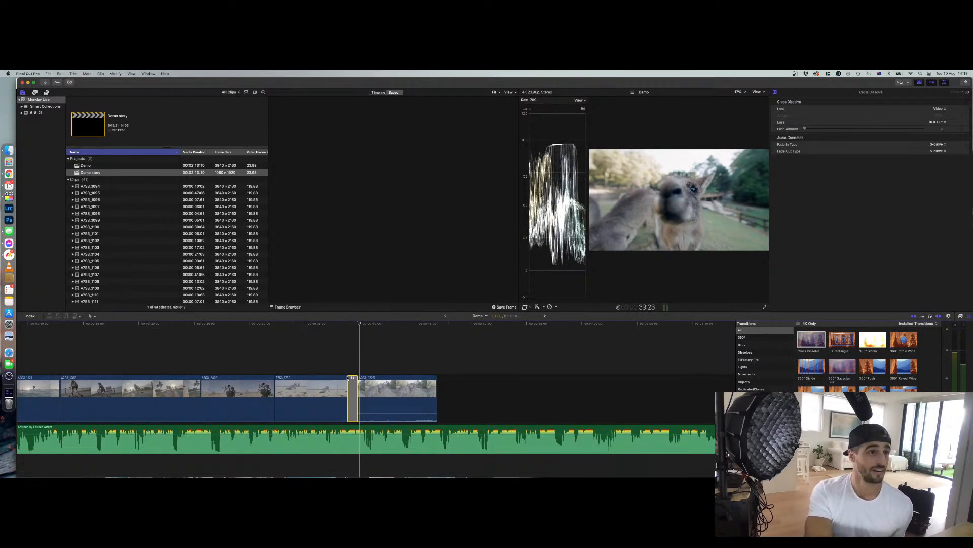
key("Delete")
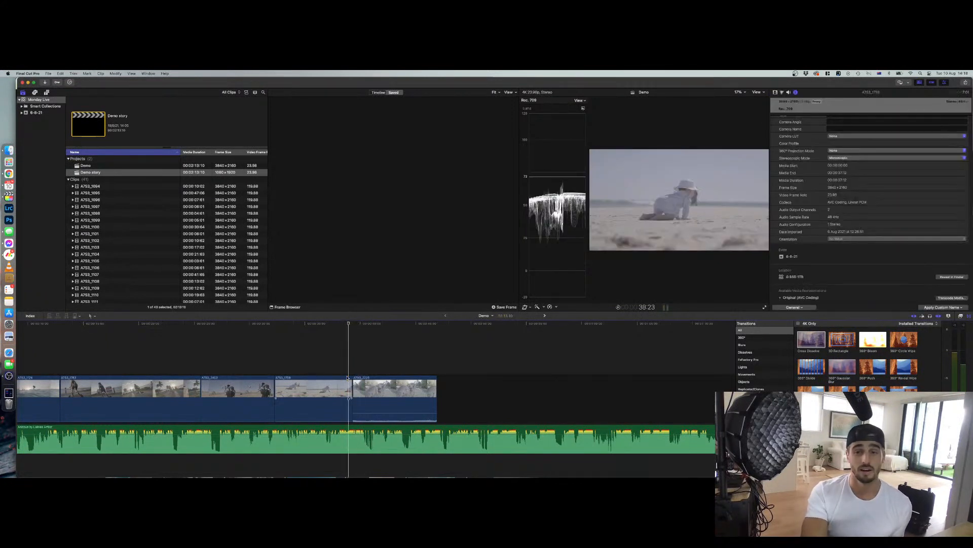